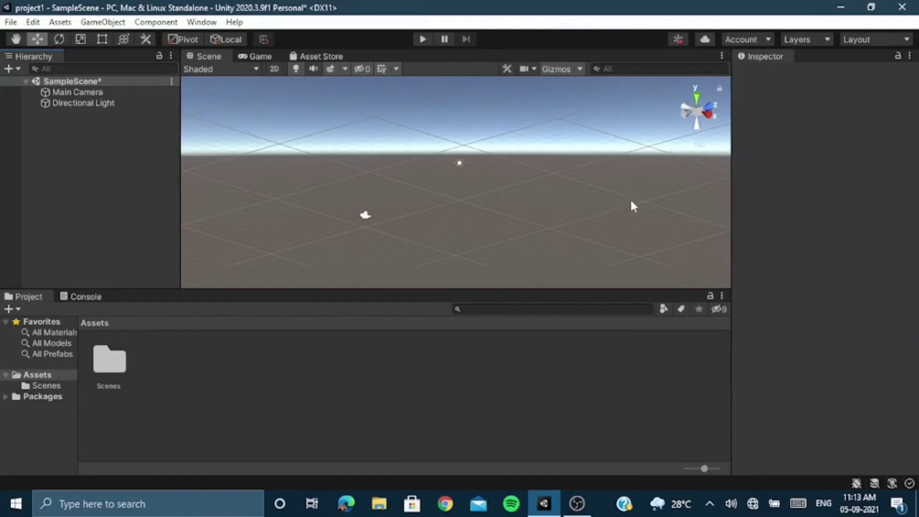
Add a cube to the scene and push it back along Z to about -5.23
{"action": "key", "text": "alt"}
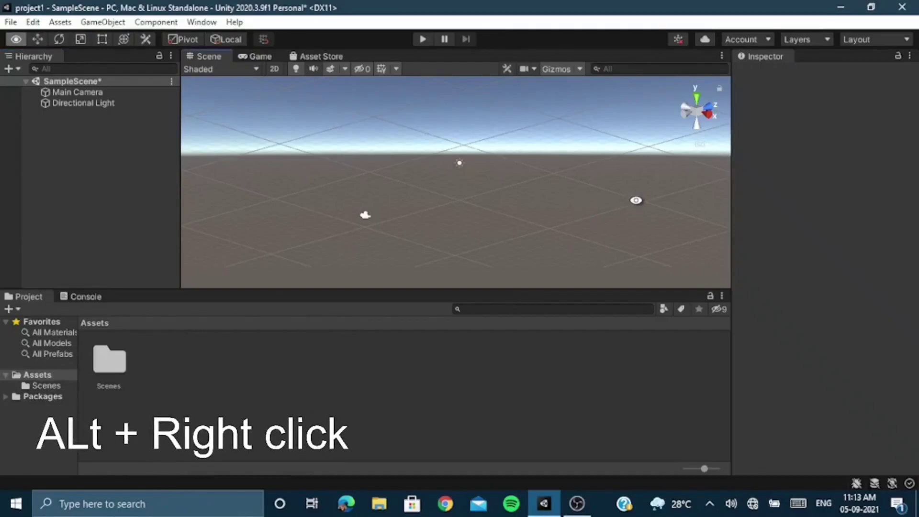
{"action": "mouse_move", "coordinate": [636, 200]}
{"action": "right_mouse_down", "text": "alt"}
{"action": "mouse_move", "coordinate": [588, 172]}
{"action": "mouse_move", "coordinate": [771, 166]}
{"action": "right_mouse_up", "text": "alt"}
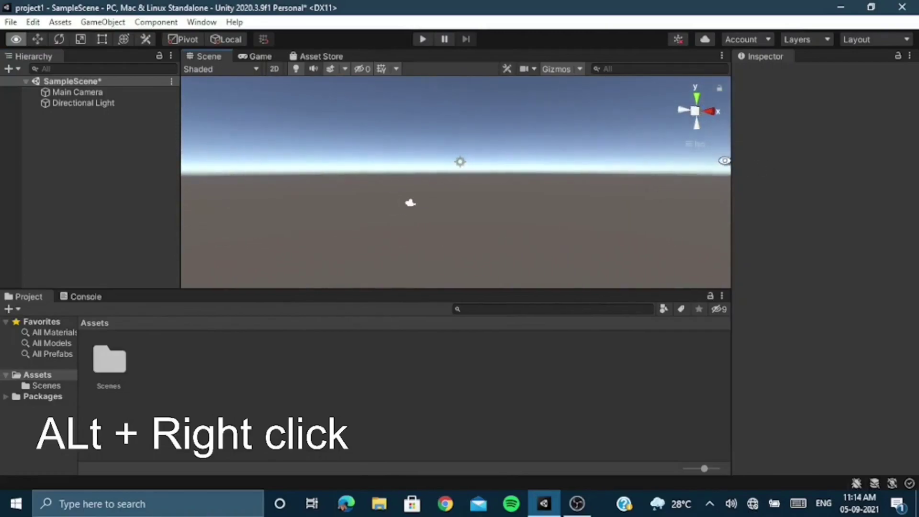
{"action": "mouse_move", "coordinate": [767, 167]}
{"action": "left_mouse_down", "text": "alt"}
{"action": "mouse_move", "coordinate": [571, 177]}
{"action": "mouse_move", "coordinate": [582, 183]}
{"action": "left_mouse_up", "text": "alt"}
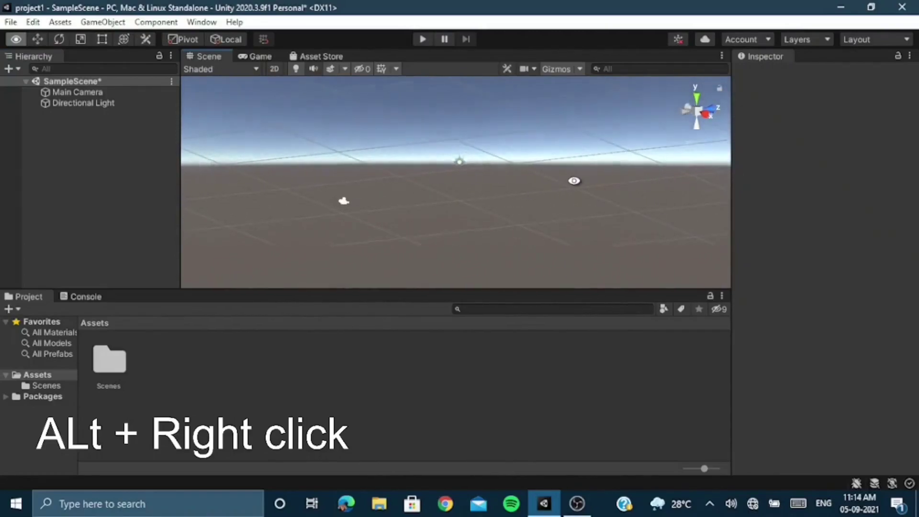
{"action": "right_click", "coordinate": [122, 131]}
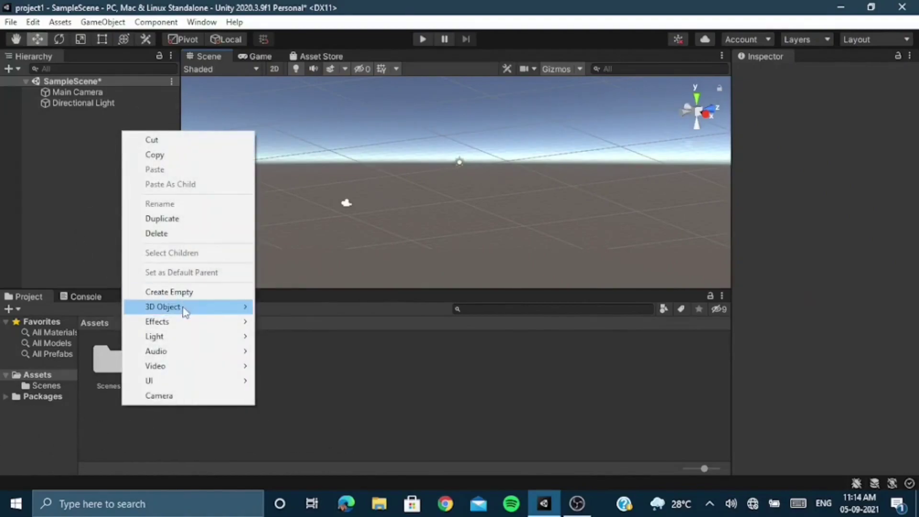
{"action": "mouse_move", "coordinate": [182, 306]}
{"action": "left_click", "coordinate": [283, 311]}
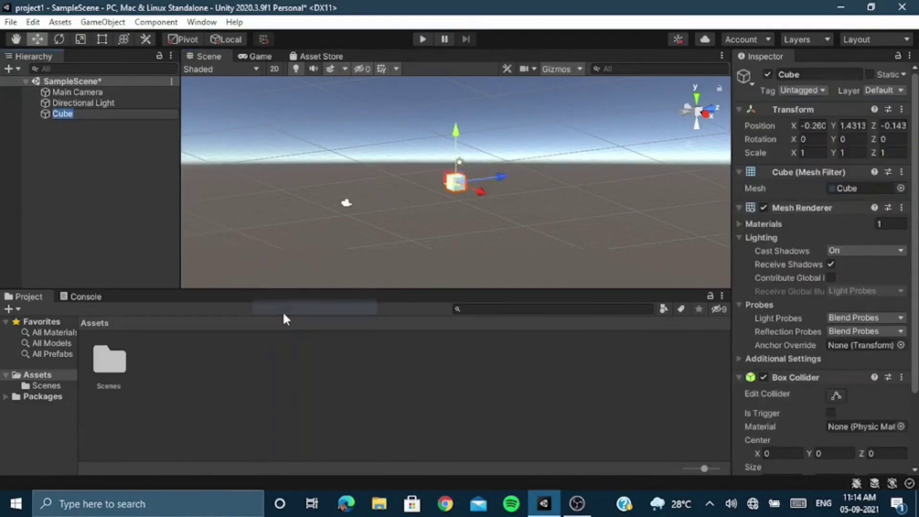
{"action": "left_click_drag", "start_coordinate": [503, 178], "coordinate": [447, 197]}
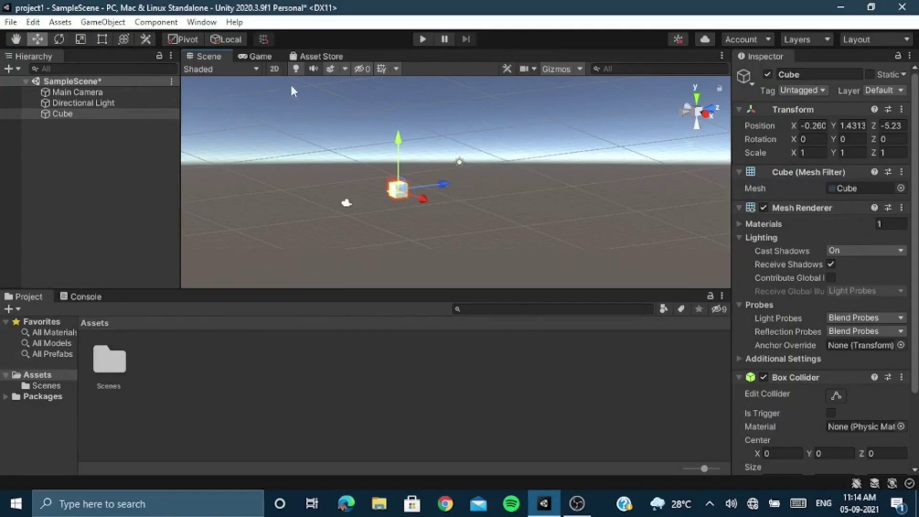
Dock the Game view under the Hierarchy and widen the left panels
{"action": "left_click", "coordinate": [267, 57]}
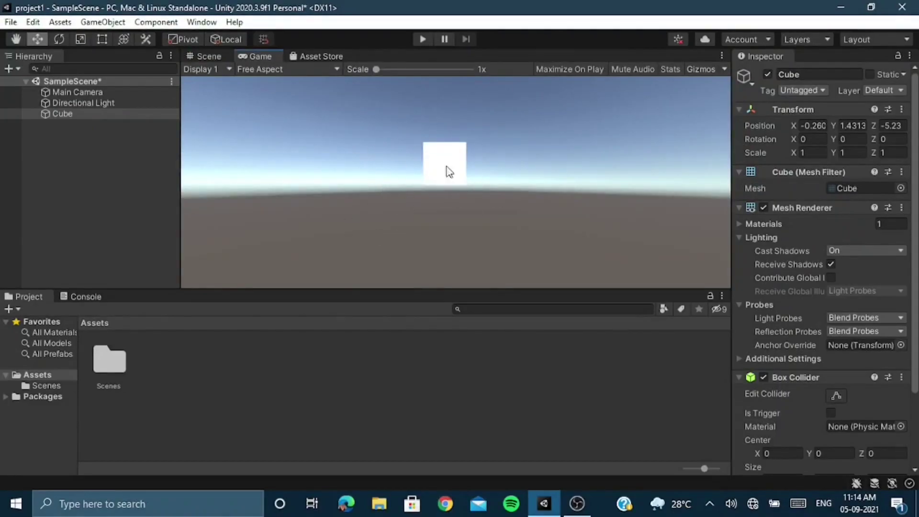
{"action": "left_click", "coordinate": [228, 58]}
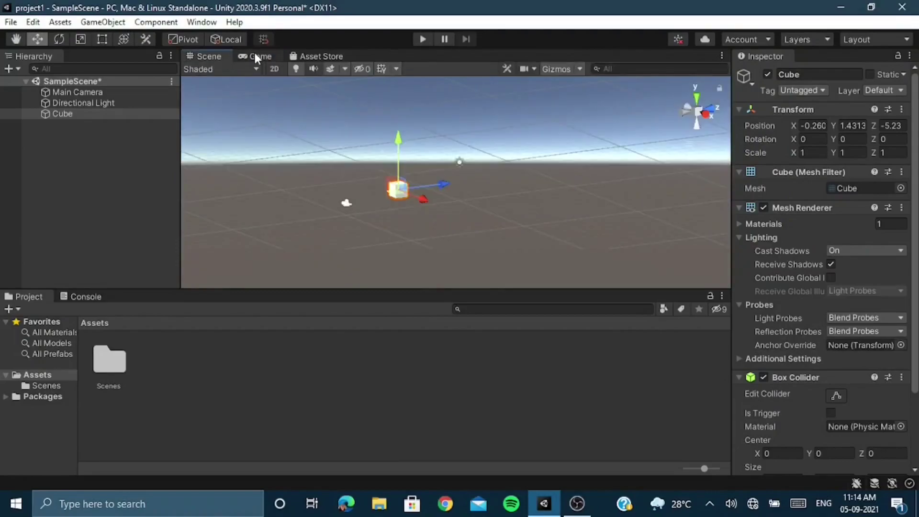
{"action": "mouse_move", "coordinate": [256, 58]}
{"action": "left_mouse_down"}
{"action": "mouse_move", "coordinate": [13, 223]}
{"action": "mouse_move", "coordinate": [84, 233]}
{"action": "left_mouse_up"}
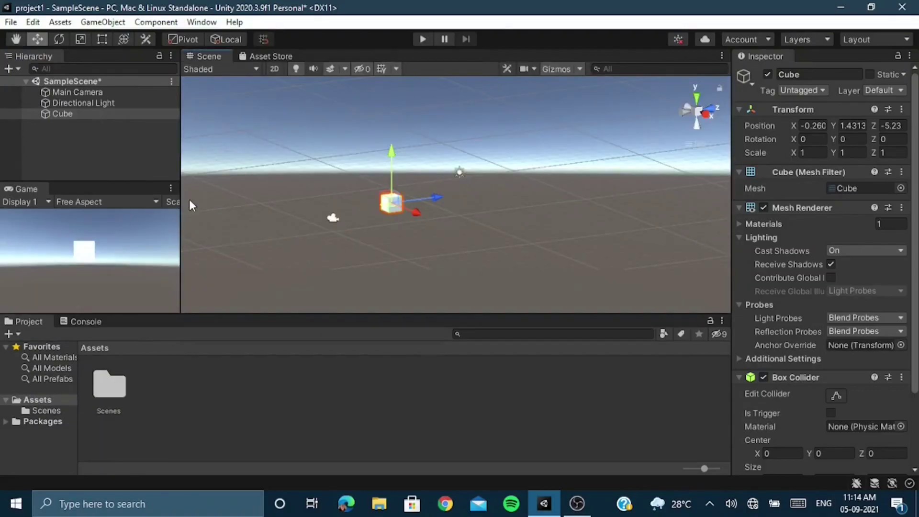
{"action": "left_click_drag", "start_coordinate": [180, 211], "coordinate": [232, 215]}
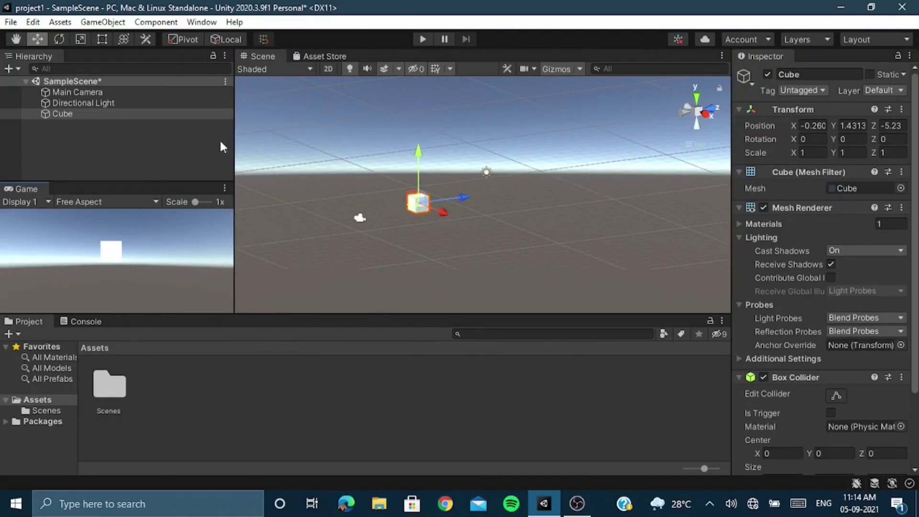
Move the cube further back, down near the ground, and slightly sideways
{"action": "left_click_drag", "start_coordinate": [463, 195], "coordinate": [451, 198]}
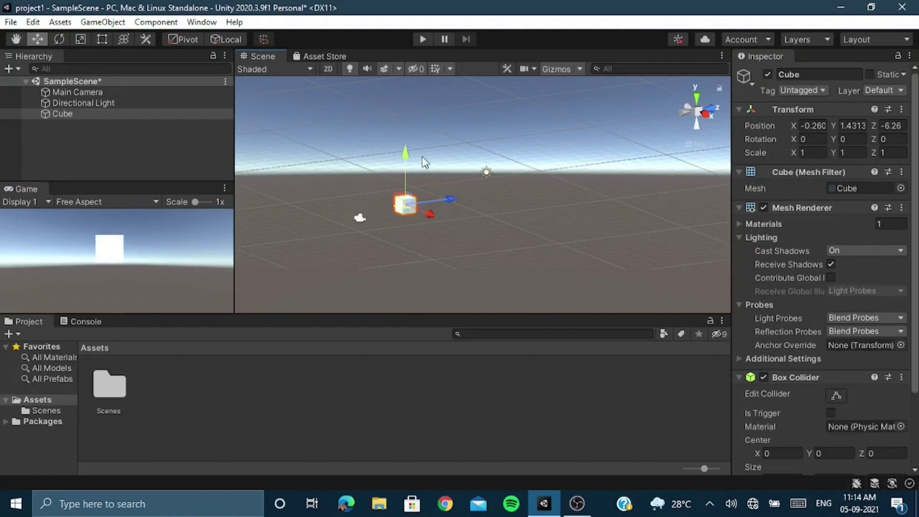
{"action": "left_click_drag", "start_coordinate": [414, 155], "coordinate": [414, 169]}
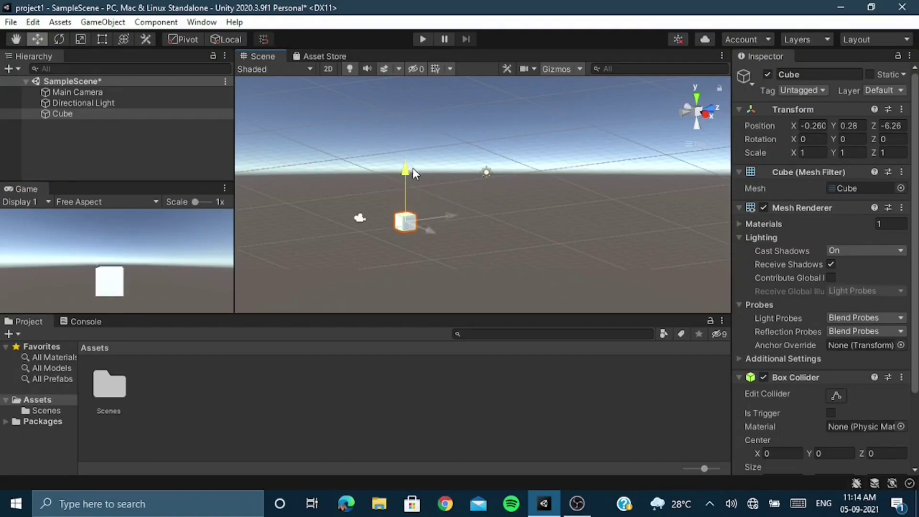
{"action": "mouse_move", "coordinate": [433, 231]}
{"action": "left_mouse_down"}
{"action": "mouse_move", "coordinate": [441, 241]}
{"action": "mouse_move", "coordinate": [418, 234]}
{"action": "left_mouse_up"}
{"action": "left_click", "coordinate": [467, 239]}
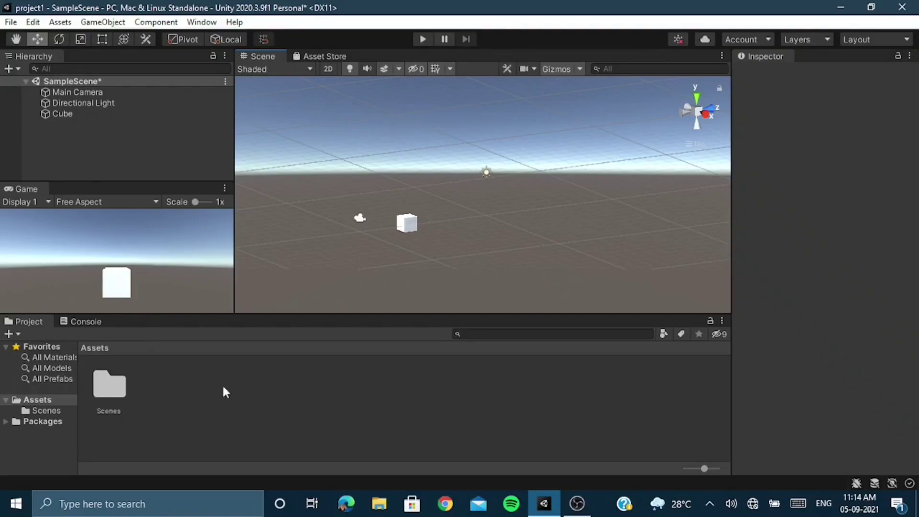
Create a folder named 'materials' under Assets
{"action": "right_click", "coordinate": [234, 393]}
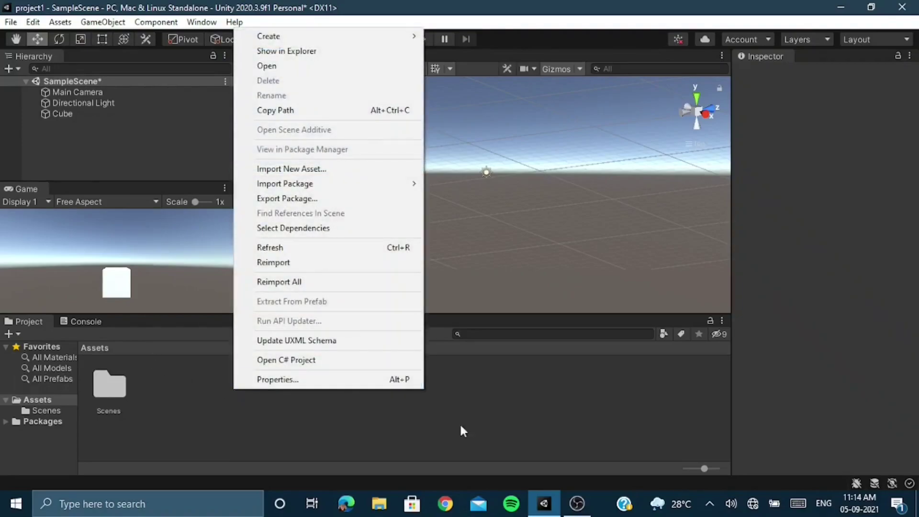
{"action": "right_click", "coordinate": [484, 427]}
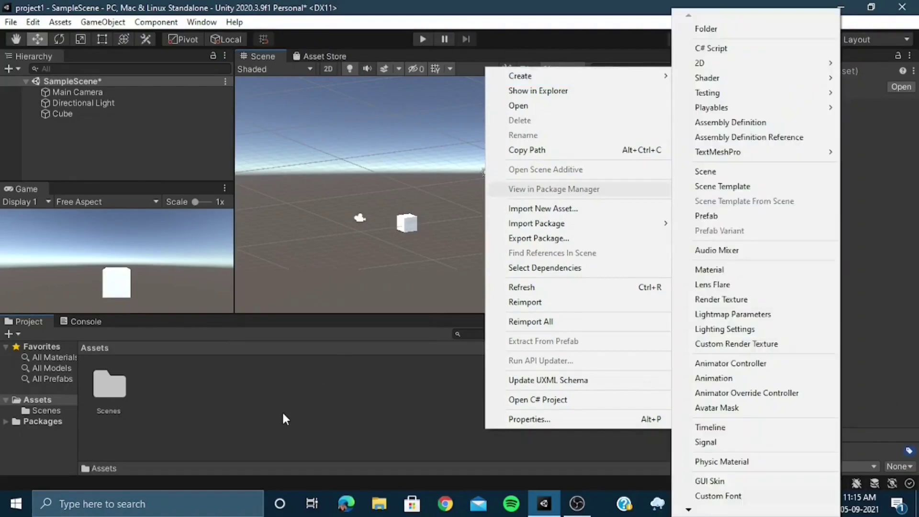
{"action": "left_click", "coordinate": [285, 419]}
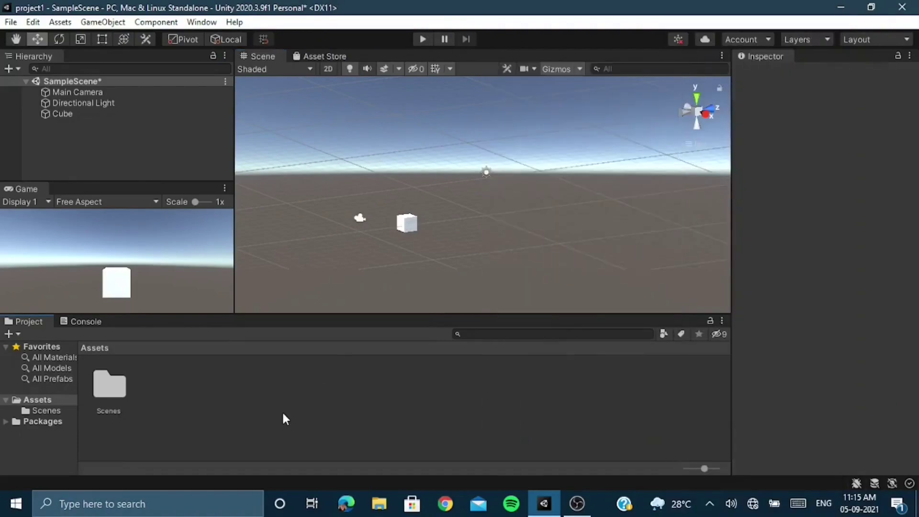
{"action": "right_click", "coordinate": [226, 401]}
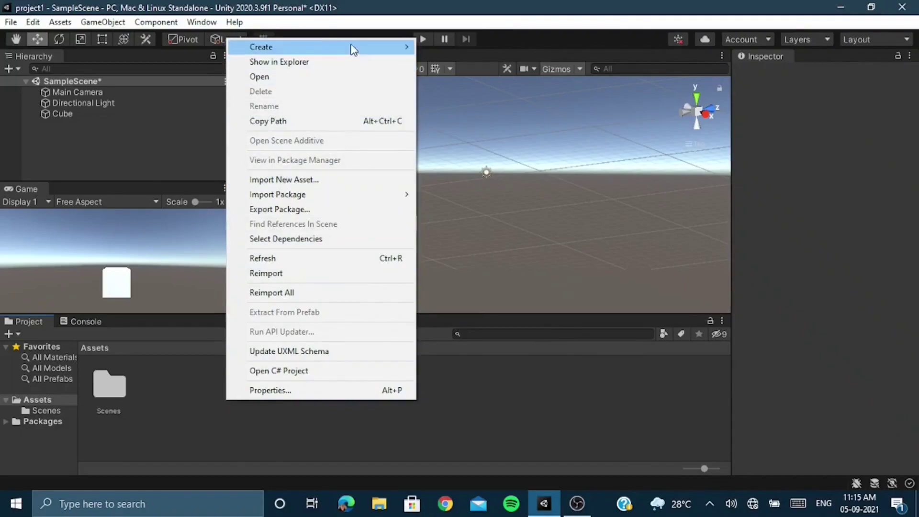
{"action": "mouse_move", "coordinate": [288, 47]}
{"action": "left_click", "coordinate": [468, 30]}
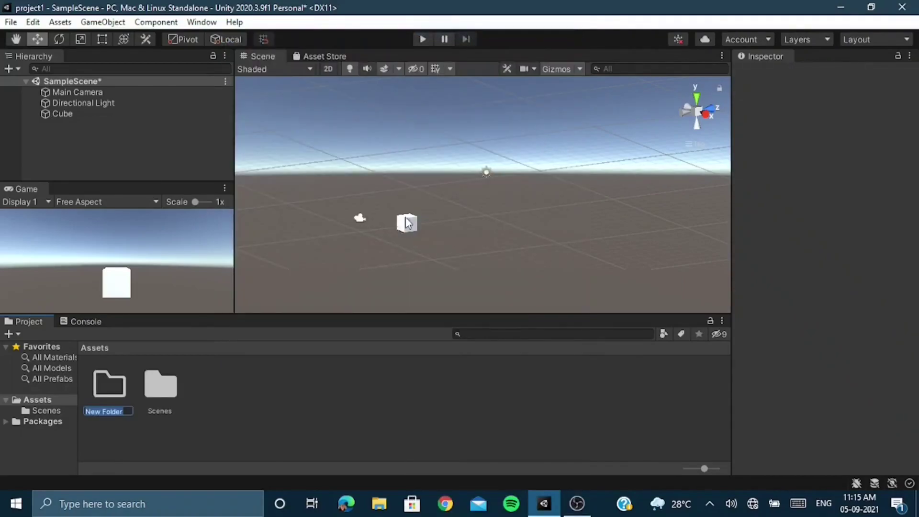
{"action": "key", "text": "BackSpace"}
{"action": "type", "text": "mater"}
{"action": "type", "text": "ials"}
{"action": "key", "text": "Return"}
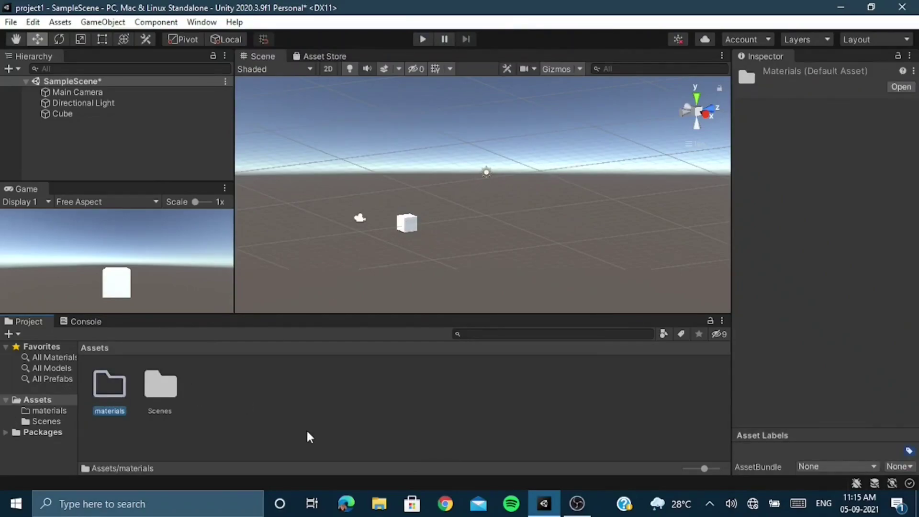
Open the materials folder and bring up its asset creation menu
{"action": "double_click", "coordinate": [117, 383]}
{"action": "right_click", "coordinate": [119, 388]}
{"action": "mouse_move", "coordinate": [216, 32]}
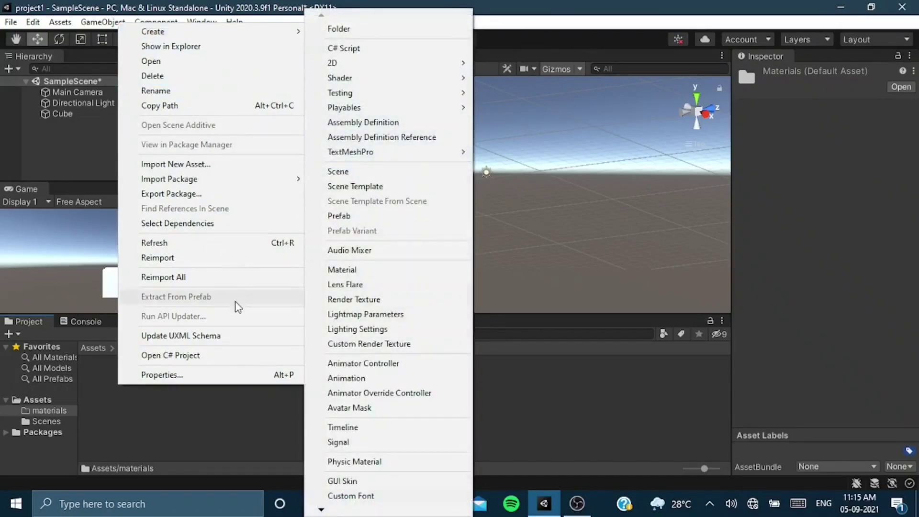
{"action": "right_click", "coordinate": [182, 435]}
{"action": "mouse_move", "coordinate": [217, 85]}
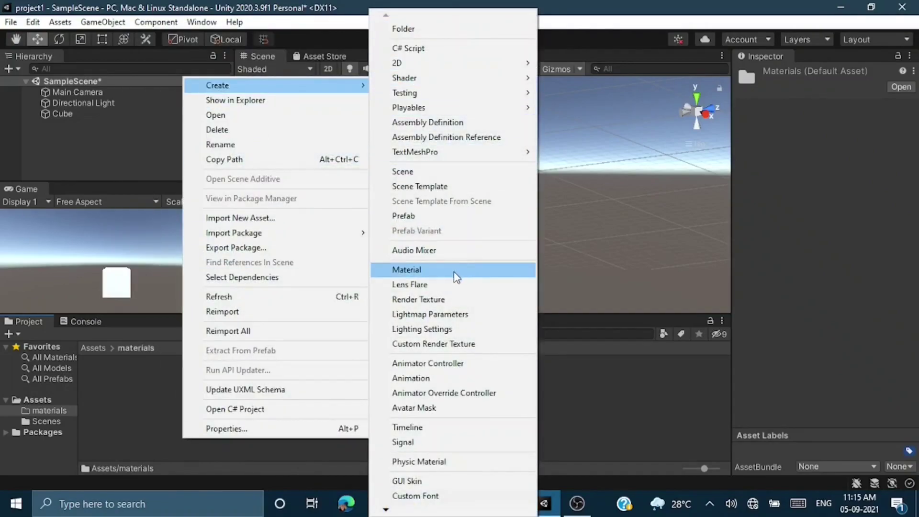
Create a new material named 'blue' in the materials folder
{"action": "left_click", "coordinate": [465, 271]}
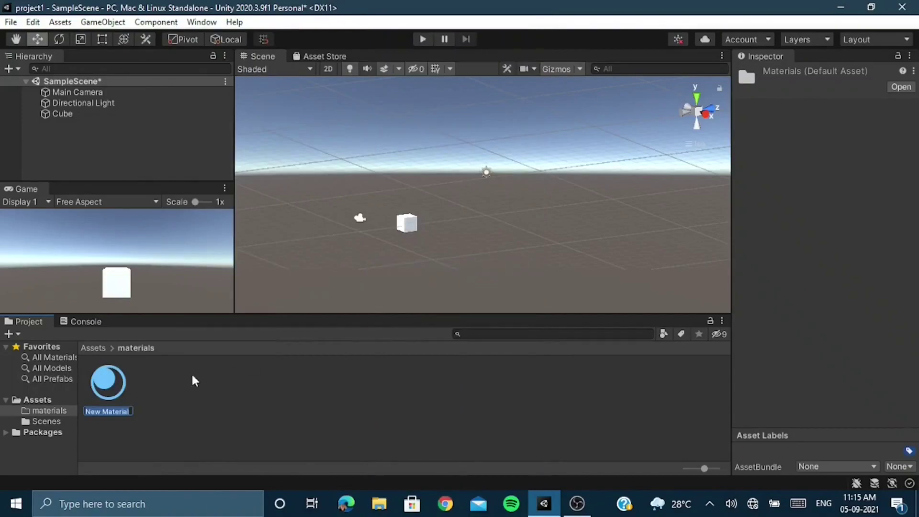
{"action": "key", "text": "BackSpace"}
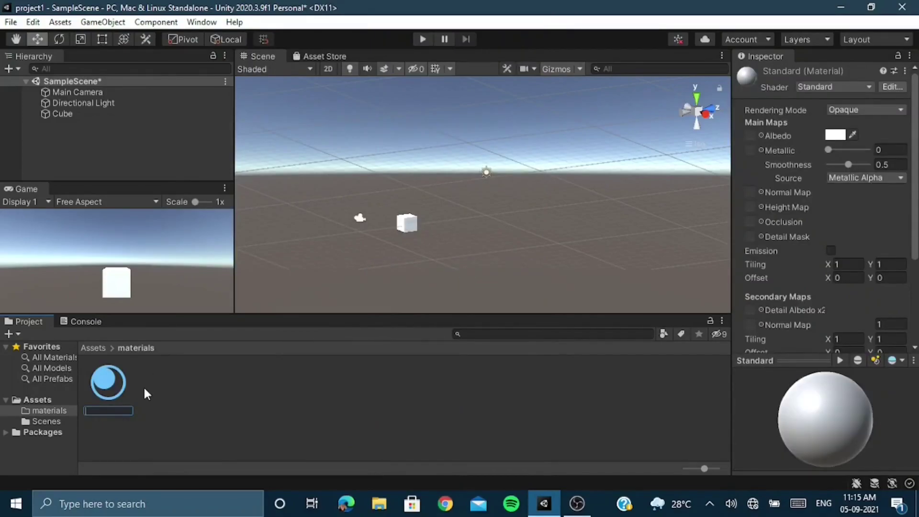
{"action": "type", "text": "re"}
{"action": "key", "text": "BackSpace"}
{"action": "key", "text": "BackSpace"}
{"action": "type", "text": "bl"}
{"action": "type", "text": "ue"}
{"action": "key", "text": "Return"}
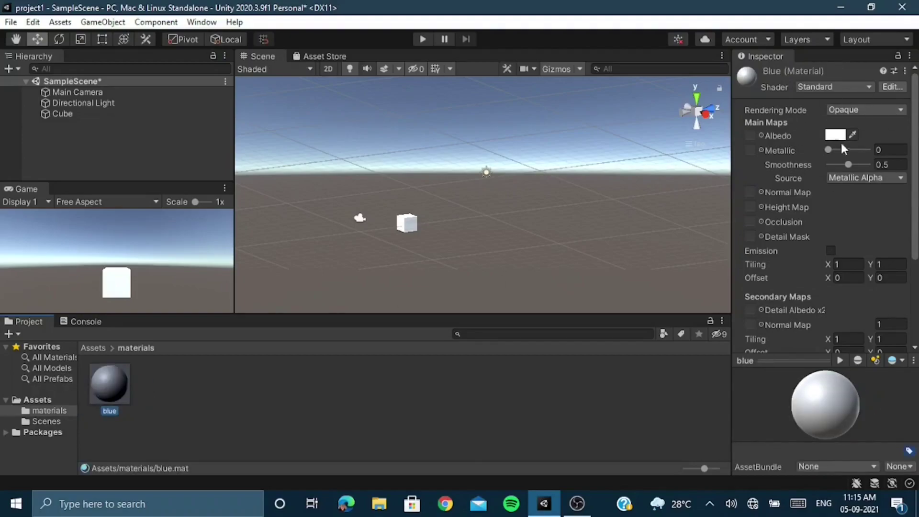
Set the blue material's Albedo to blue and apply it to the cube
{"action": "left_click", "coordinate": [851, 134]}
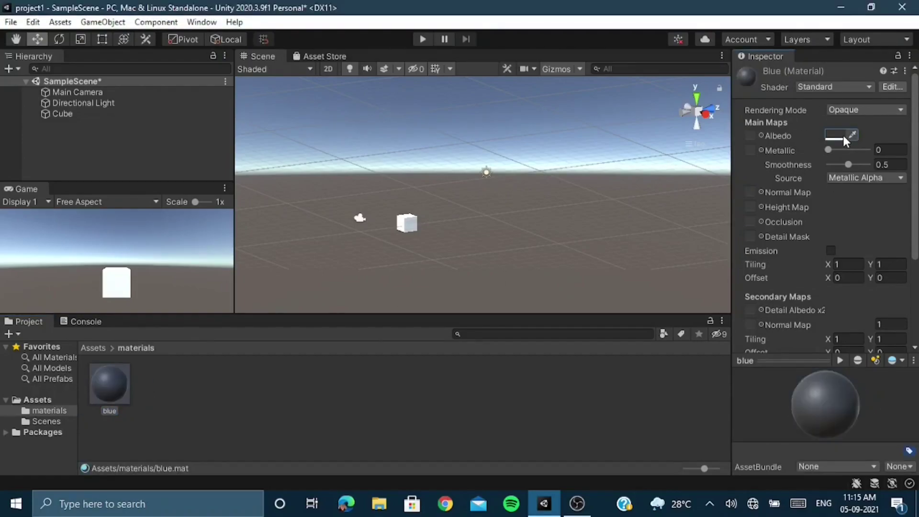
{"action": "left_click", "coordinate": [837, 135]}
{"action": "mouse_move", "coordinate": [817, 298]}
{"action": "left_mouse_down"}
{"action": "mouse_move", "coordinate": [781, 283]}
{"action": "mouse_move", "coordinate": [781, 270]}
{"action": "left_mouse_up"}
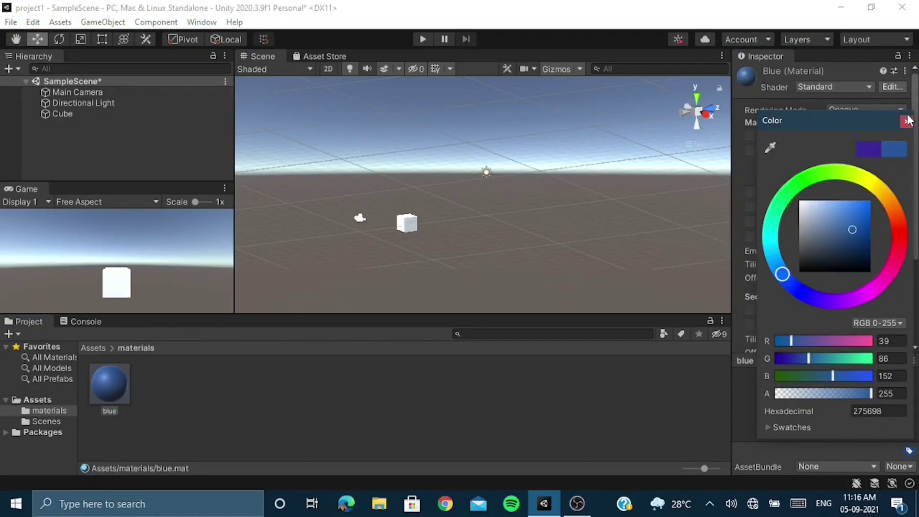
{"action": "left_click", "coordinate": [906, 122]}
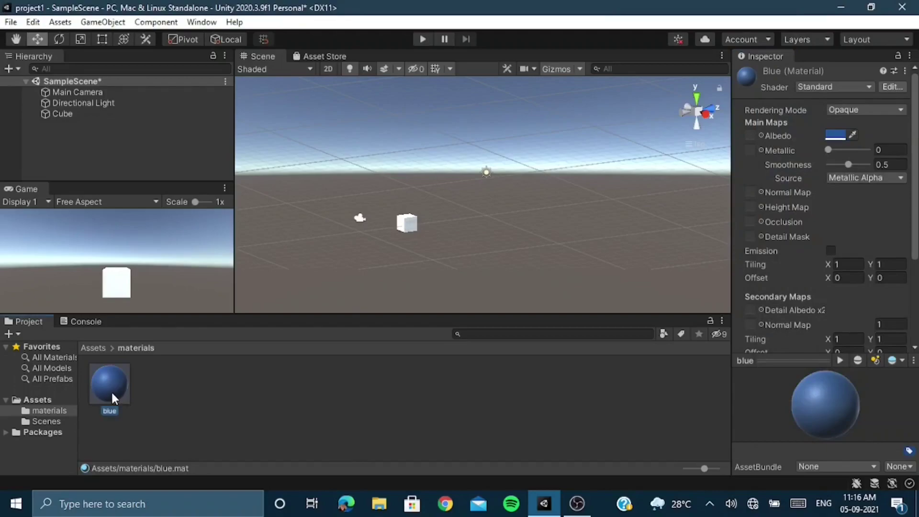
{"action": "left_click_drag", "start_coordinate": [111, 389], "coordinate": [404, 224]}
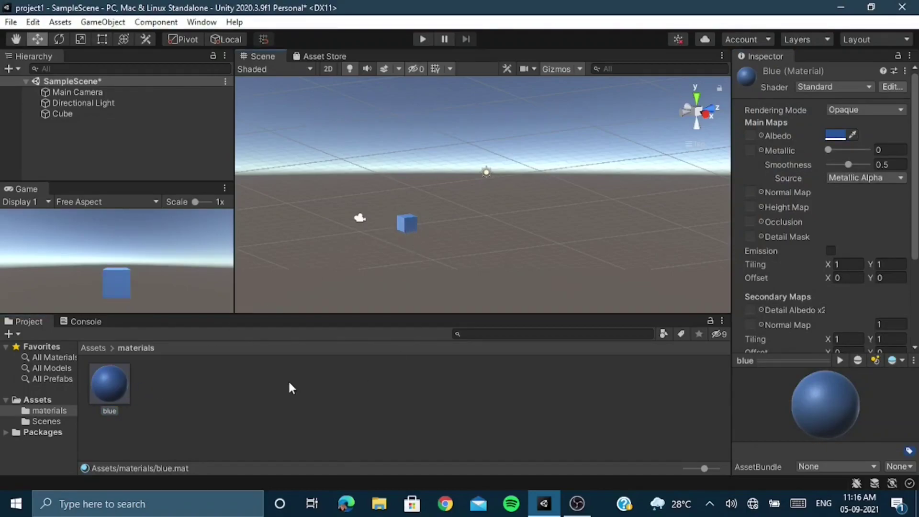
{"action": "left_click", "coordinate": [289, 383]}
{"action": "left_click", "coordinate": [408, 223]}
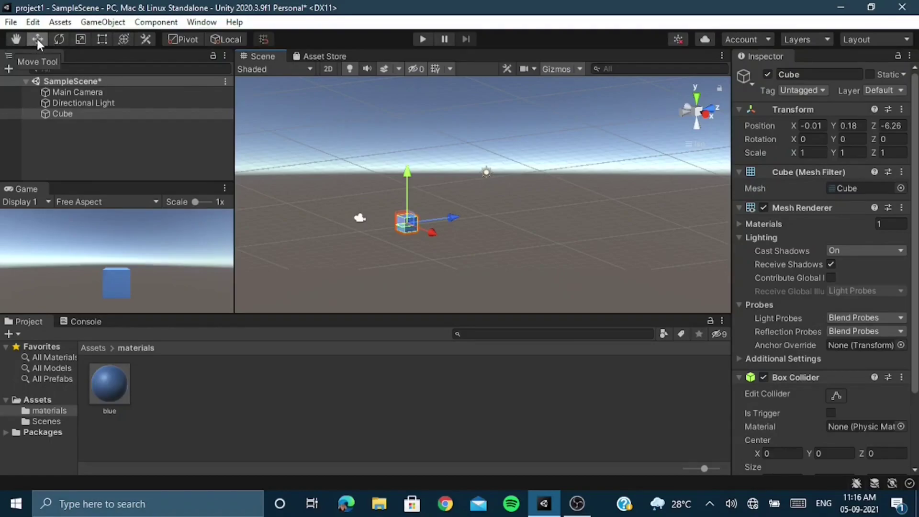
Scale the cube to about 7.87, 0.55, 2.50 with the Scale tool
{"action": "left_click", "coordinate": [80, 41]}
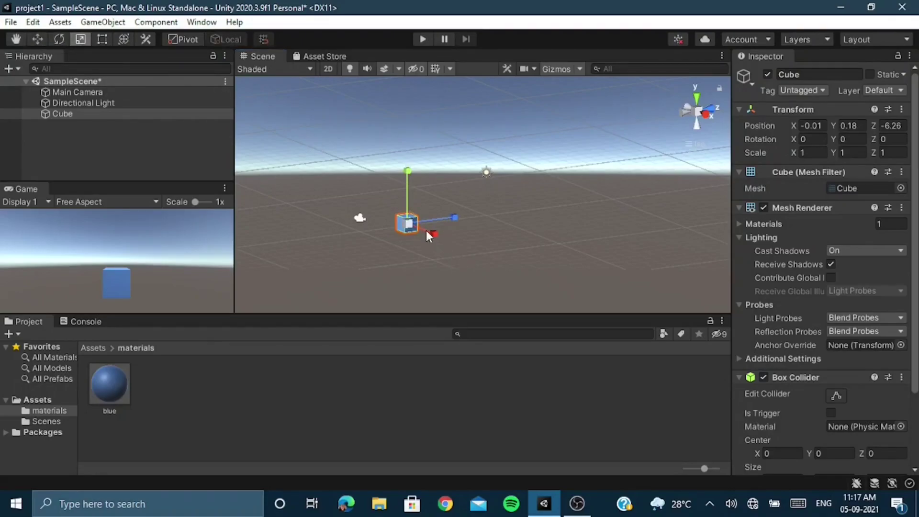
{"action": "left_click_drag", "start_coordinate": [433, 233], "coordinate": [547, 261]}
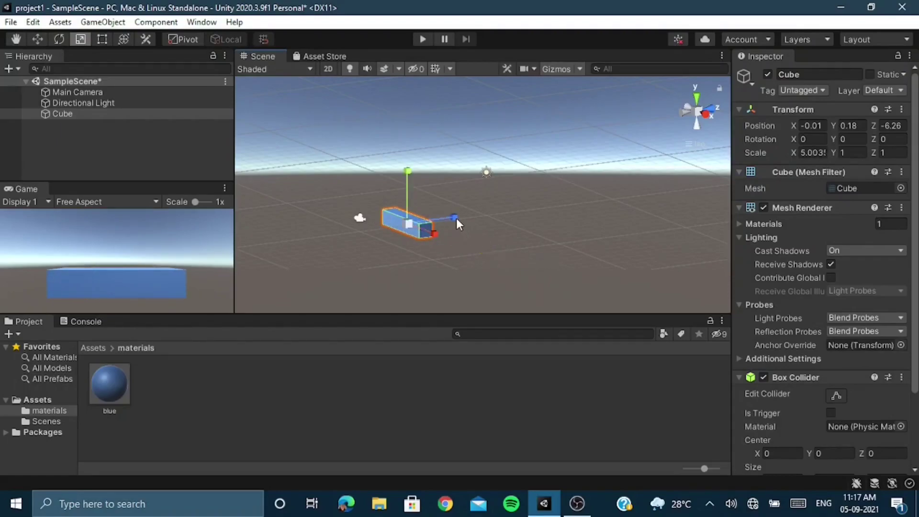
{"action": "left_click_drag", "start_coordinate": [456, 219], "coordinate": [511, 220]}
{"action": "left_click_drag", "start_coordinate": [407, 173], "coordinate": [411, 196]}
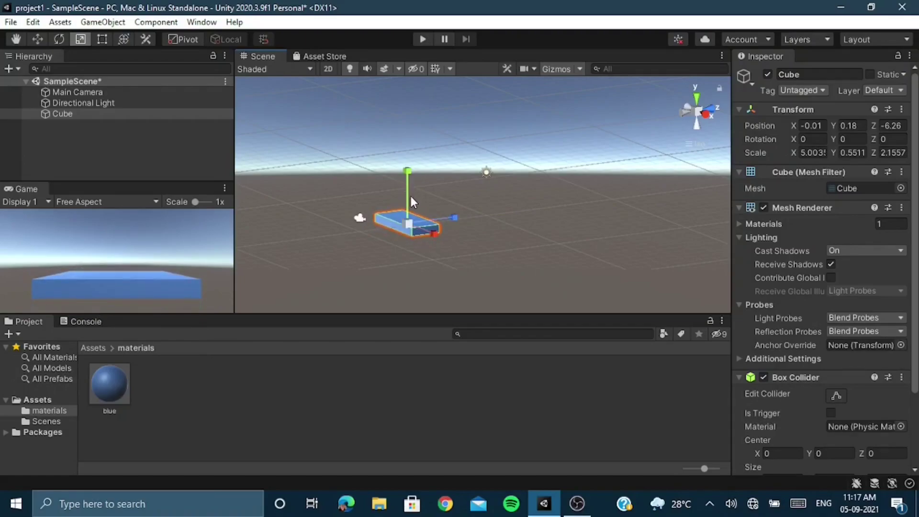
{"action": "mouse_move", "coordinate": [433, 233]}
{"action": "left_mouse_down"}
{"action": "mouse_move", "coordinate": [457, 244]}
{"action": "mouse_move", "coordinate": [447, 240]}
{"action": "left_mouse_up"}
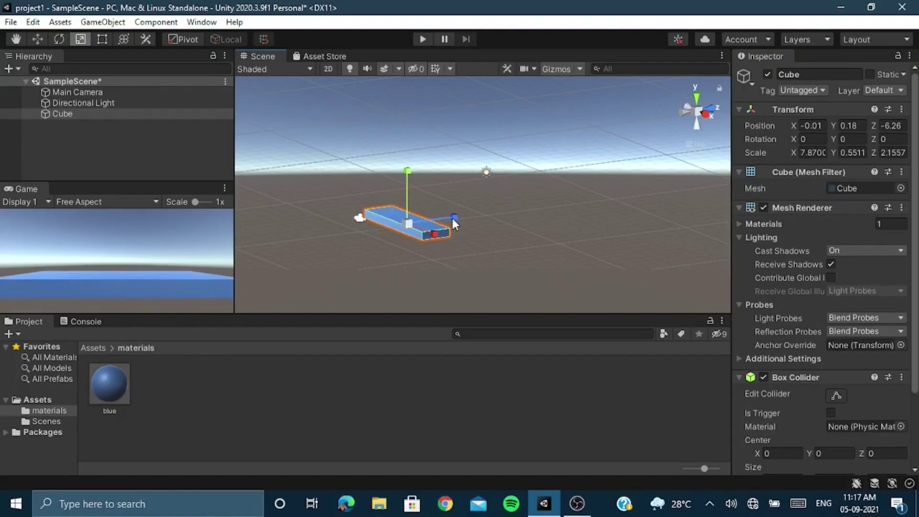
{"action": "left_click", "coordinate": [461, 213]}
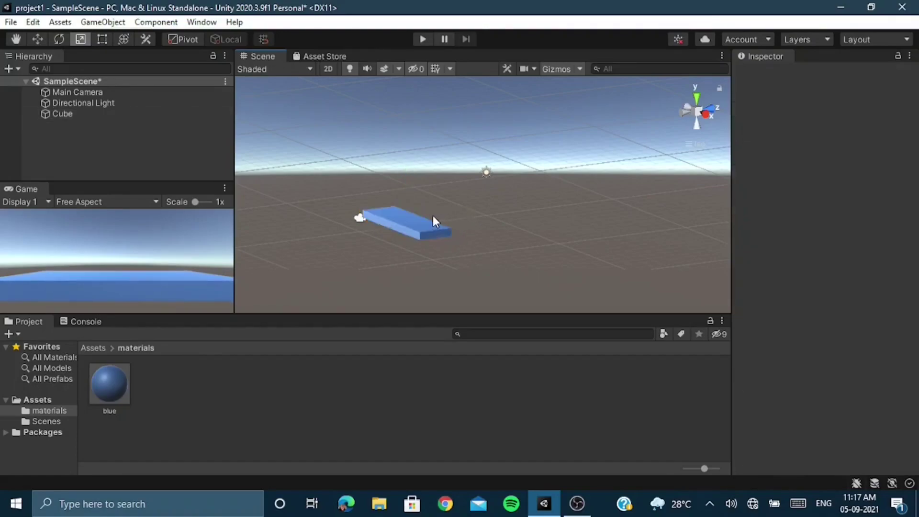
{"action": "left_click", "coordinate": [426, 223]}
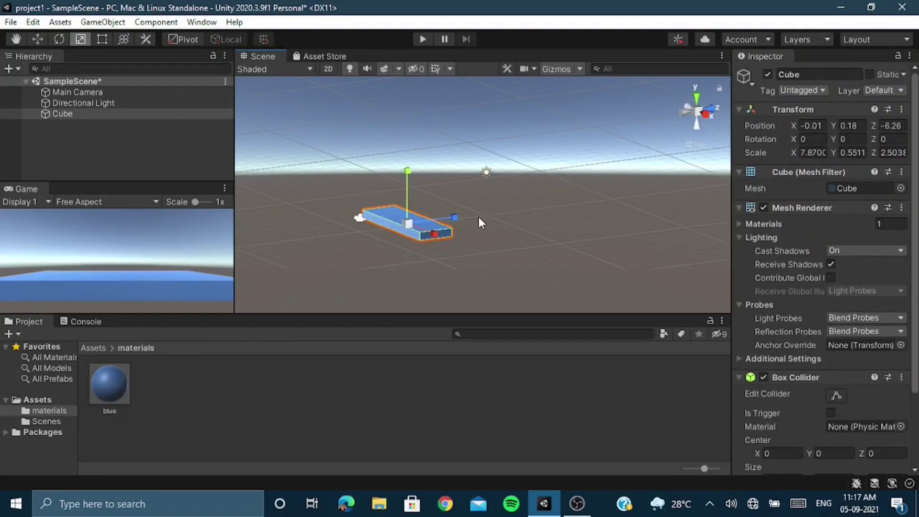
Duplicate the slab as Cube (1), deleting an extra stray copy
{"action": "key", "text": "ctrl+d"}
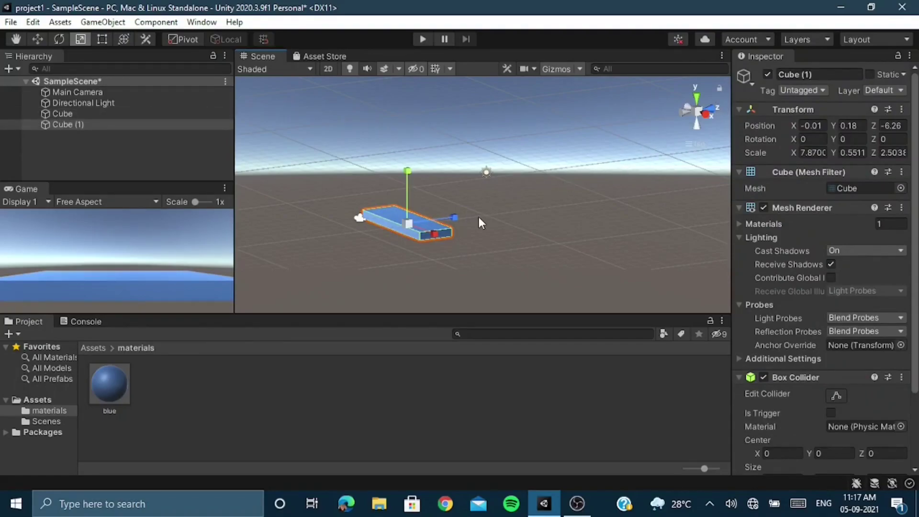
{"action": "right_click", "coordinate": [98, 110]}
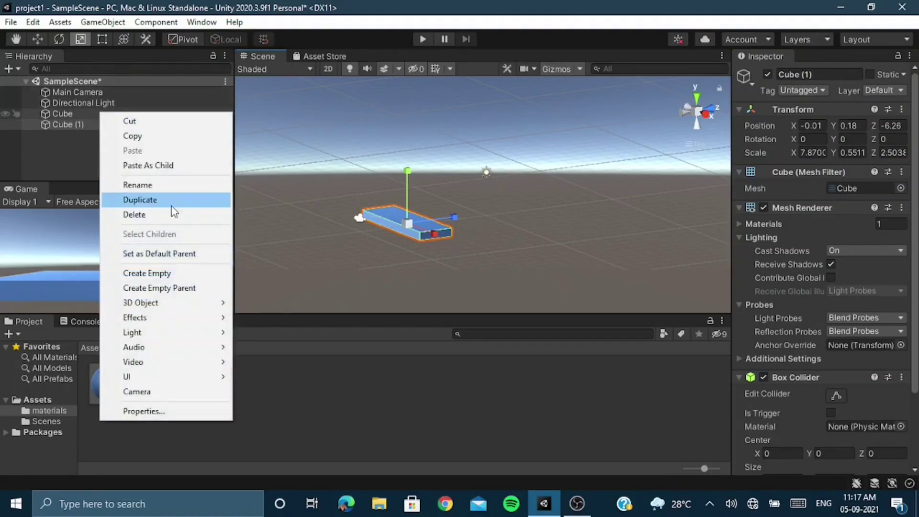
{"action": "left_click", "coordinate": [48, 171]}
{"action": "left_click", "coordinate": [80, 126]}
{"action": "right_click", "coordinate": [80, 124]}
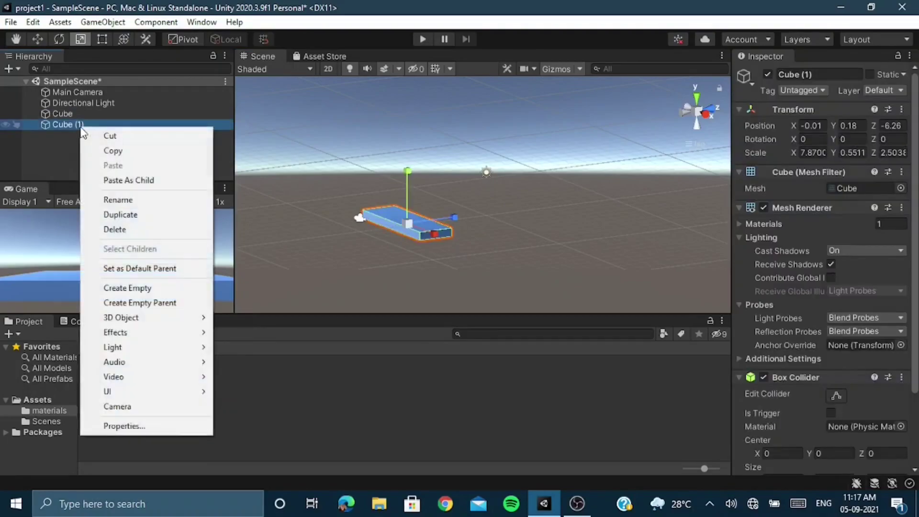
{"action": "left_click", "coordinate": [123, 226]}
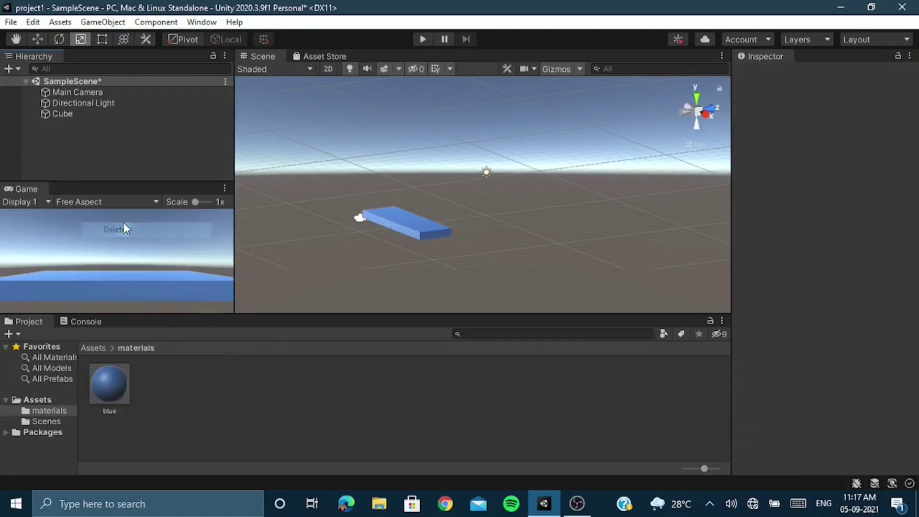
{"action": "right_click", "coordinate": [119, 112]}
{"action": "left_click", "coordinate": [182, 203]}
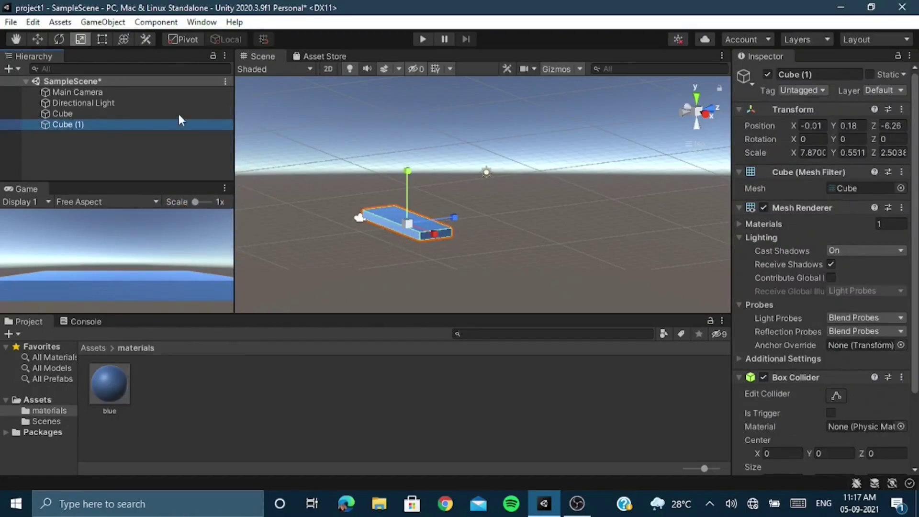
Slide Cube (1) away from the original slab
{"action": "left_click", "coordinate": [37, 40]}
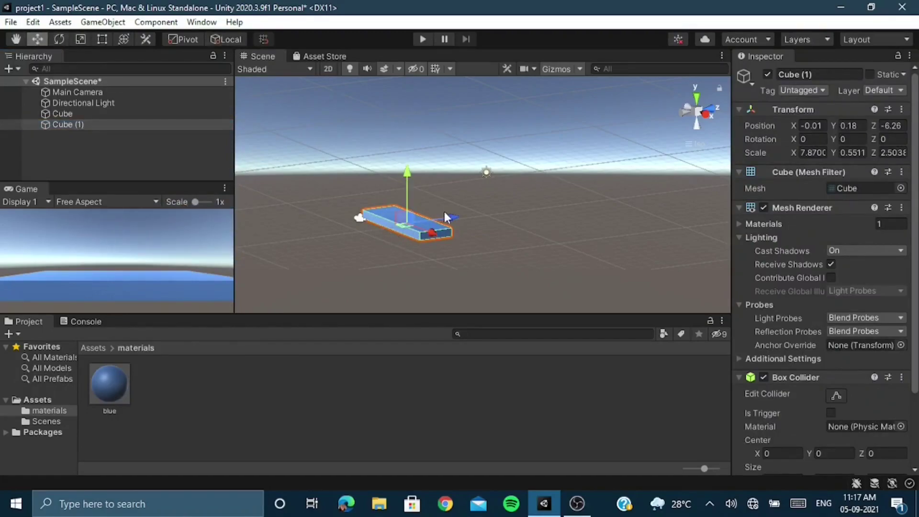
{"action": "left_click_drag", "start_coordinate": [454, 219], "coordinate": [521, 205]}
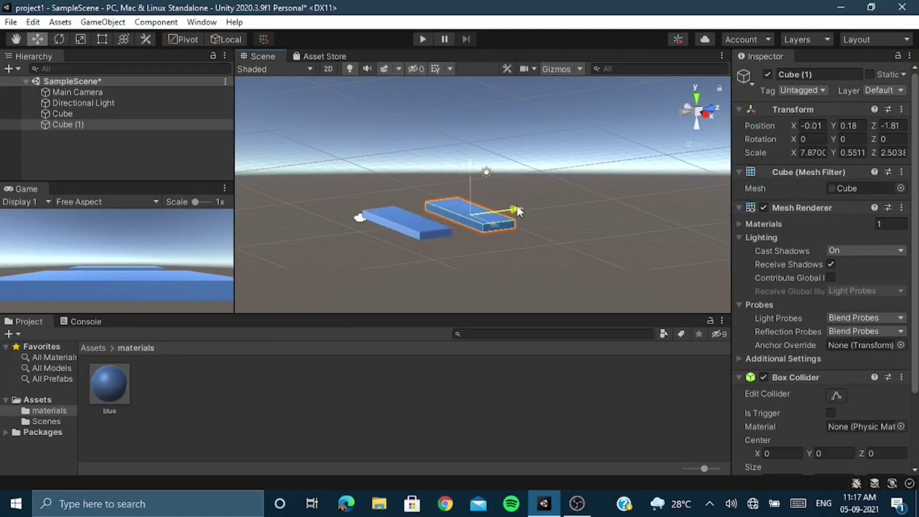
{"action": "key", "text": "r"}
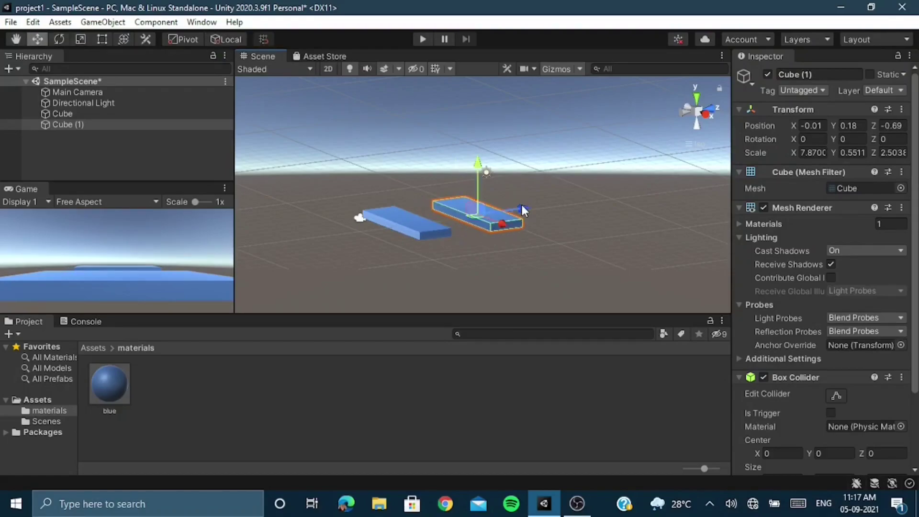
{"action": "key", "text": "e"}
{"action": "key", "text": "w"}
{"action": "key", "text": "q"}
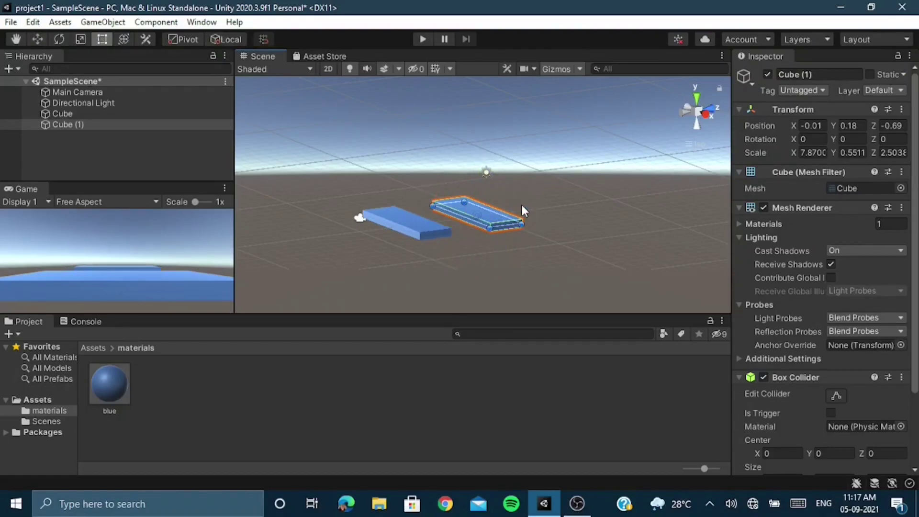
{"action": "key", "text": "r"}
{"action": "key", "text": "e"}
{"action": "key", "text": "w"}
{"action": "key", "text": "r"}
{"action": "key", "text": "e"}
{"action": "key", "text": "r"}
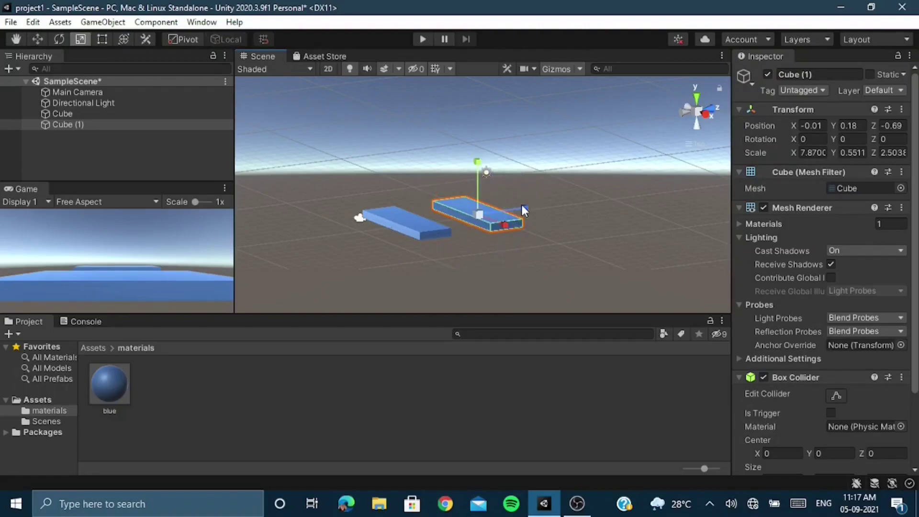
{"action": "key", "text": "e"}
Rotate Cube (1) to Y -90 and place it against the first slab
{"action": "left_click_drag", "start_coordinate": [478, 222], "coordinate": [781, 219]}
{"action": "key", "text": "w"}
{"action": "left_click_drag", "start_coordinate": [498, 210], "coordinate": [462, 211]}
{"action": "key", "text": "f"}
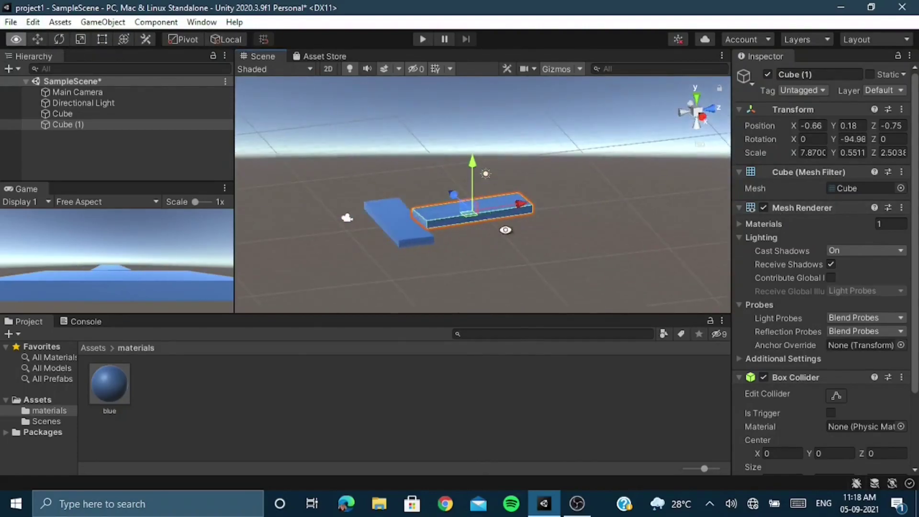
{"action": "left_click_drag", "start_coordinate": [527, 231], "coordinate": [499, 233]}
{"action": "double_click", "coordinate": [845, 143]}
{"action": "type", "text": "-90"}
Test-play the corner track with the Game view maximized on play
{"action": "left_click", "coordinate": [422, 39]}
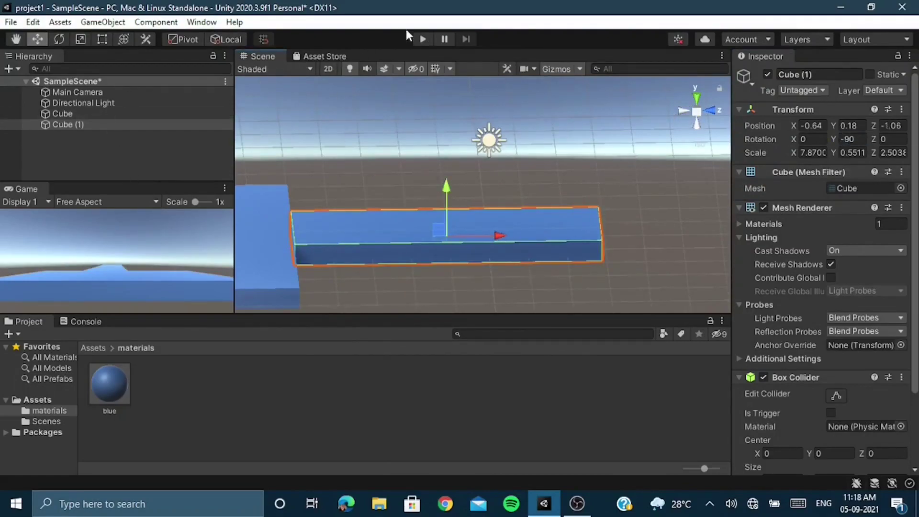
{"action": "left_click", "coordinate": [224, 187]}
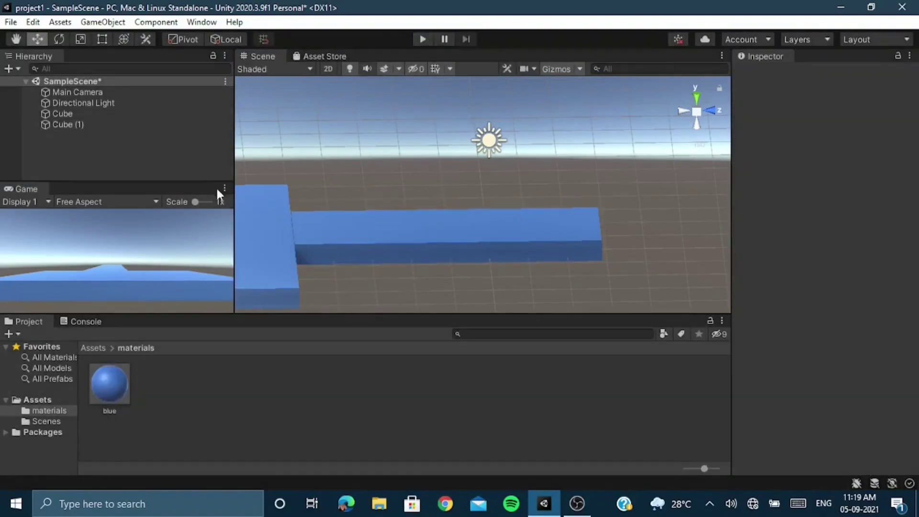
{"action": "left_click", "coordinate": [224, 187]}
{"action": "left_click", "coordinate": [268, 236]}
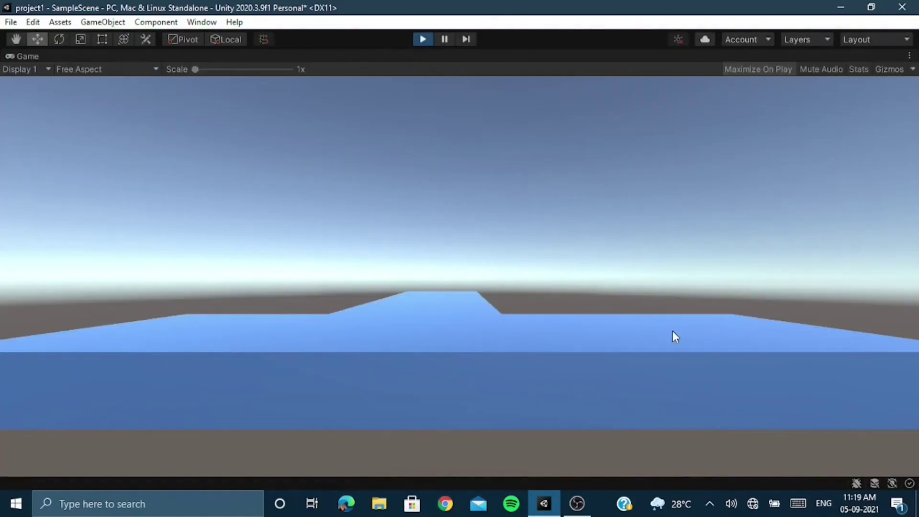
{"action": "left_click", "coordinate": [422, 39]}
Add a sphere and position it over the wide slab
{"action": "right_click", "coordinate": [66, 125]}
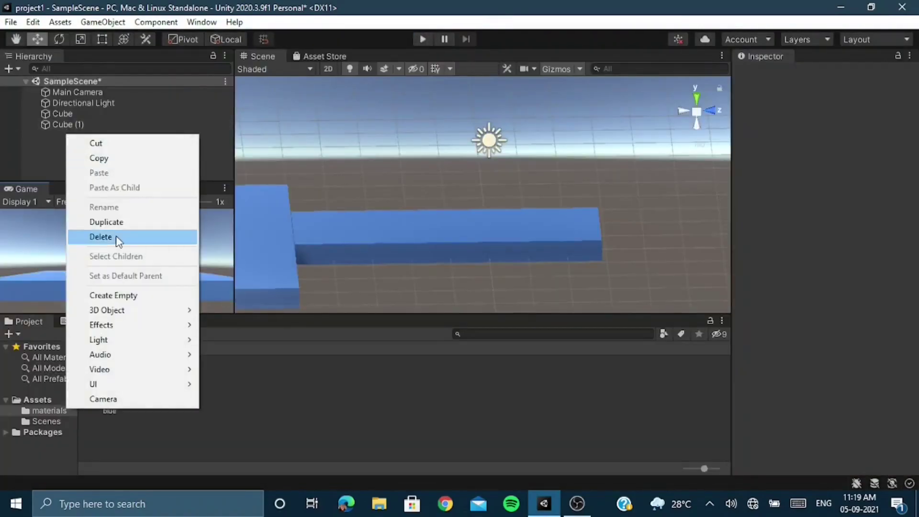
{"action": "left_click", "coordinate": [231, 325]}
{"action": "left_click_drag", "start_coordinate": [480, 193], "coordinate": [325, 208]}
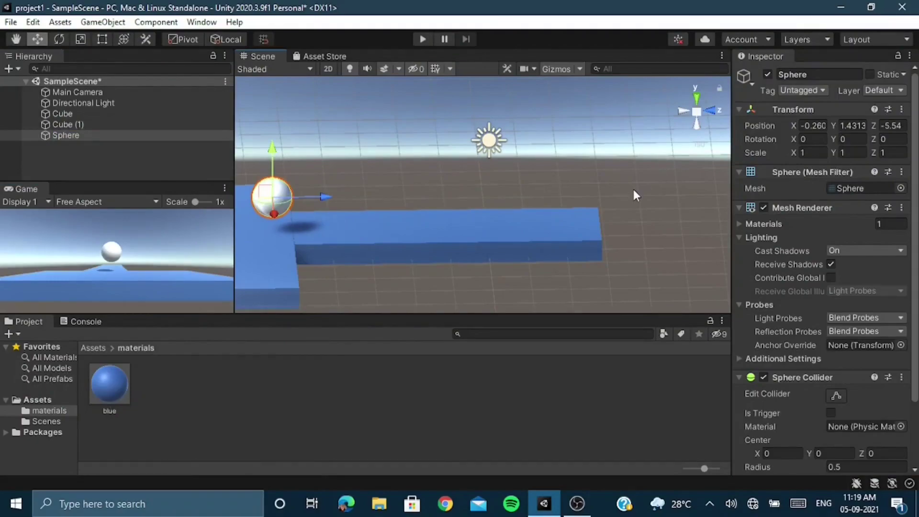
{"action": "middle_click_drag", "start_coordinate": [519, 190], "coordinate": [648, 195]}
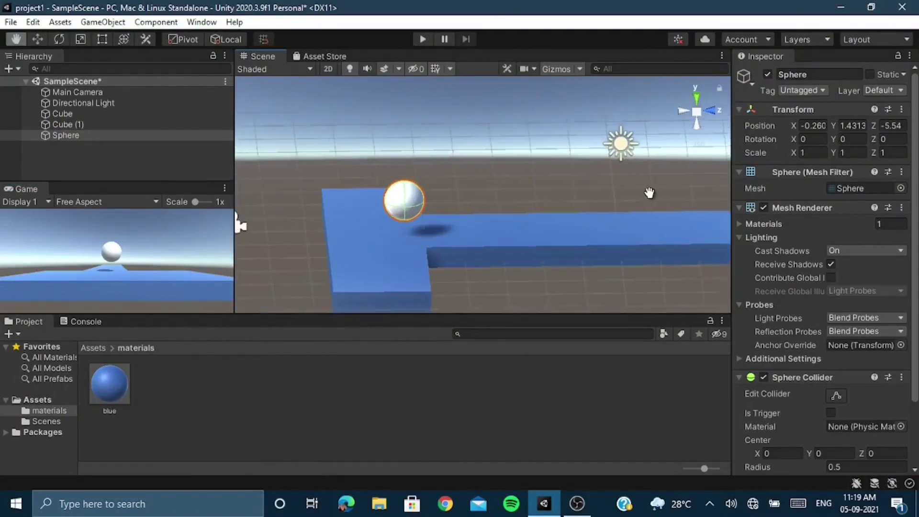
{"action": "left_click", "coordinate": [449, 197]}
{"action": "left_click", "coordinate": [402, 200]}
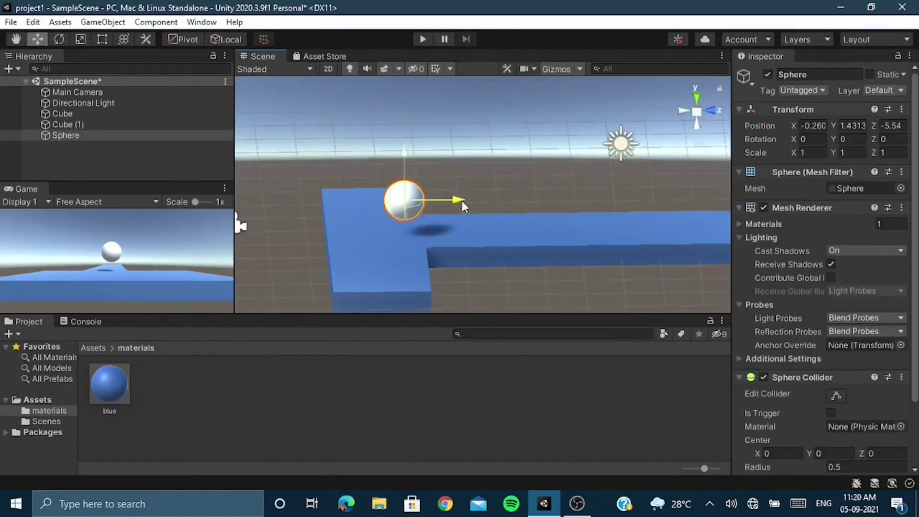
{"action": "left_click_drag", "start_coordinate": [461, 200], "coordinate": [414, 206]}
{"action": "left_click_drag", "start_coordinate": [357, 151], "coordinate": [355, 162]}
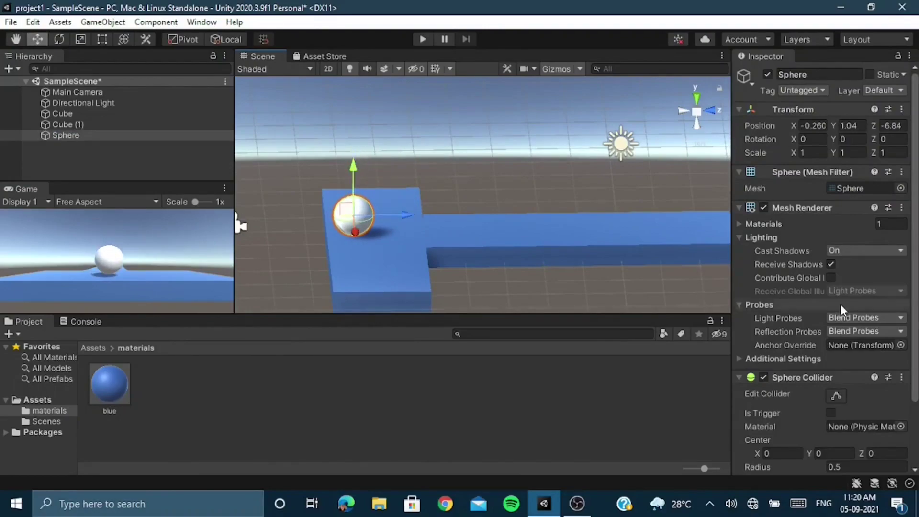
{"action": "scroll", "coordinate": [840, 304], "scroll_direction": "down", "scroll_amount": 3}
Give the sphere a Rigidbody, raise it above the slab, and play to watch it fall
{"action": "left_click", "coordinate": [840, 455]}
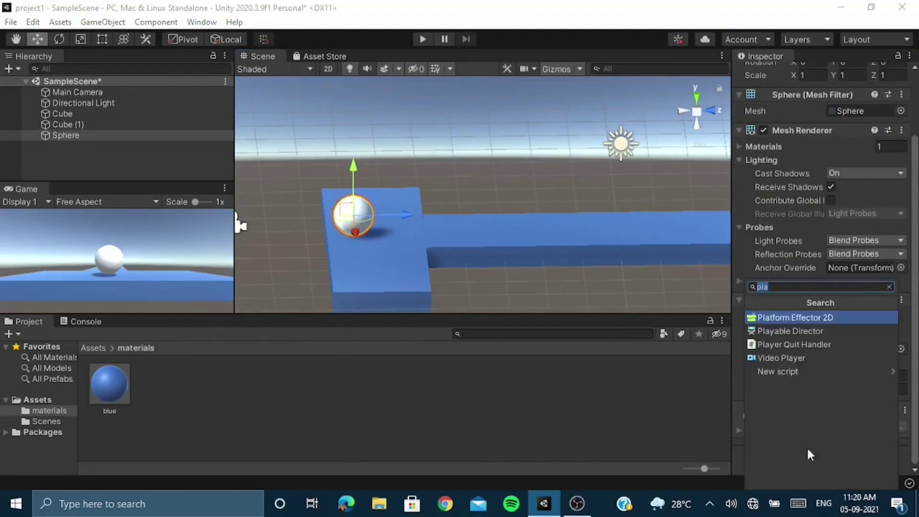
{"action": "type", "text": "ri"}
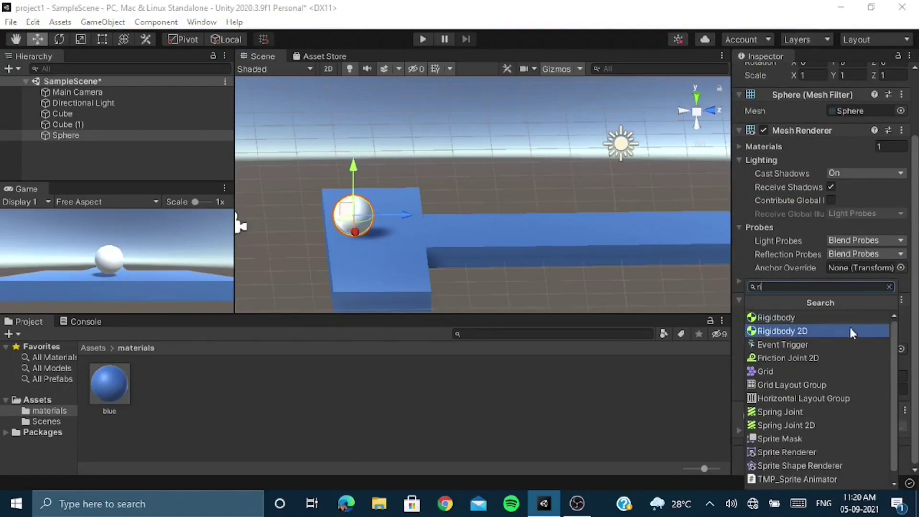
{"action": "left_click", "coordinate": [844, 319]}
{"action": "scroll", "coordinate": [779, 412], "scroll_direction": "down", "scroll_amount": 5}
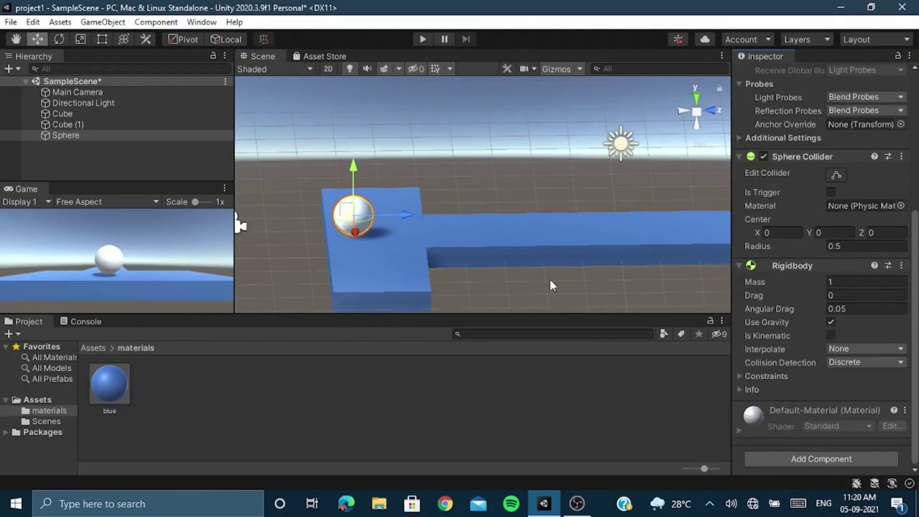
{"action": "left_click_drag", "start_coordinate": [354, 167], "coordinate": [352, 131]}
{"action": "left_click", "coordinate": [421, 40]}
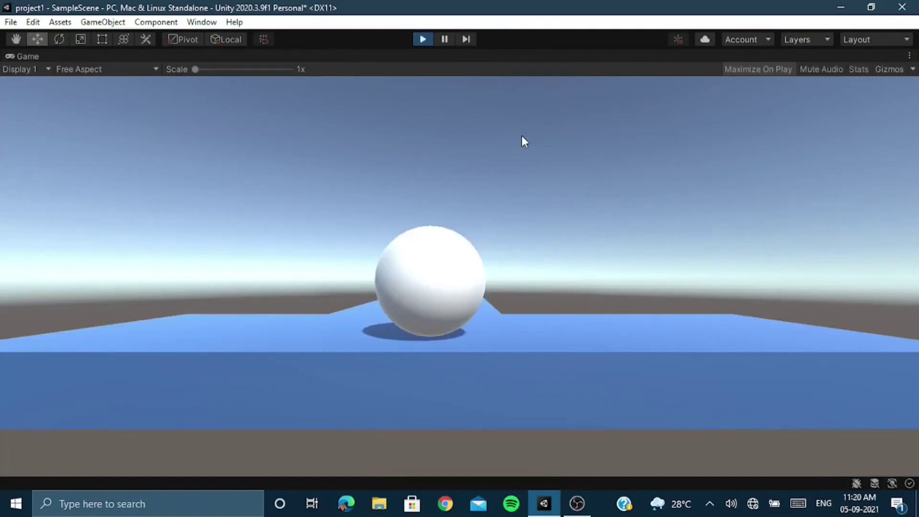
{"action": "left_click", "coordinate": [422, 40]}
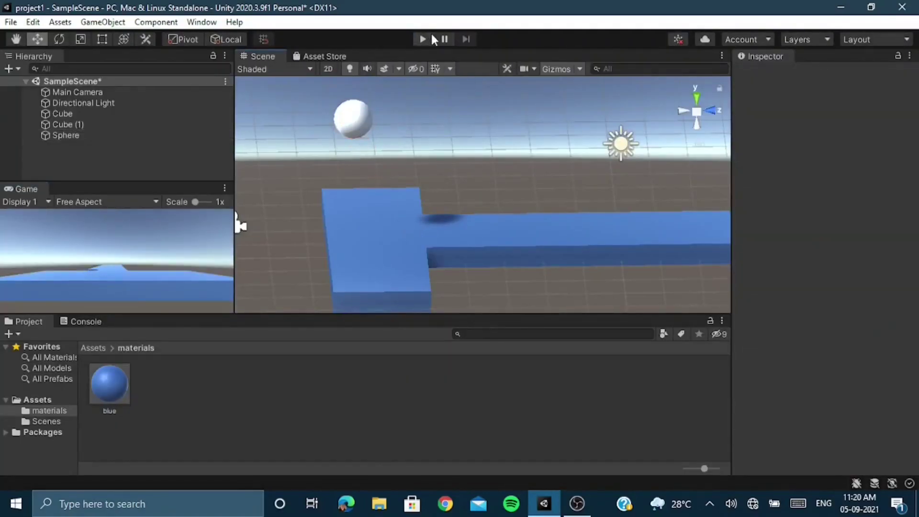
{"action": "key", "text": "ctrl+p"}
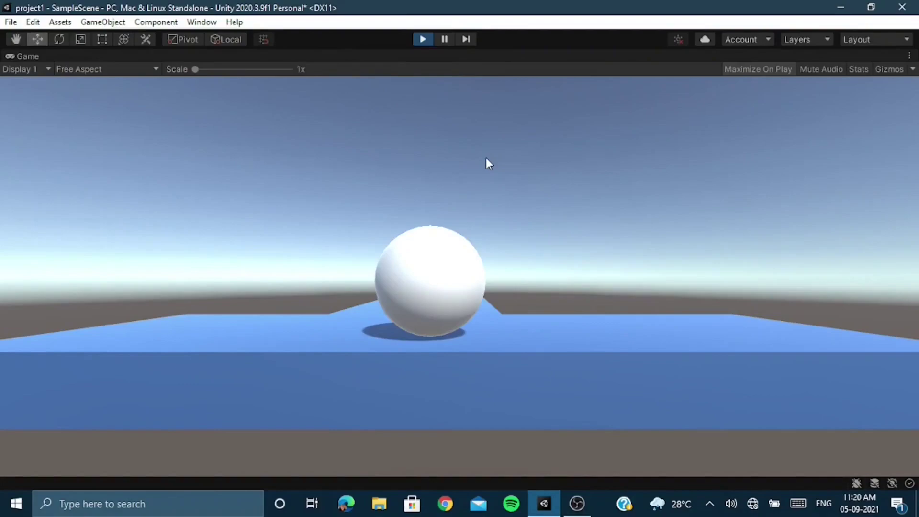
Stop play and lower the sphere back onto the slab
{"action": "left_click", "coordinate": [422, 40]}
{"action": "left_click", "coordinate": [352, 120]}
{"action": "left_click_drag", "start_coordinate": [362, 80], "coordinate": [368, 170]}
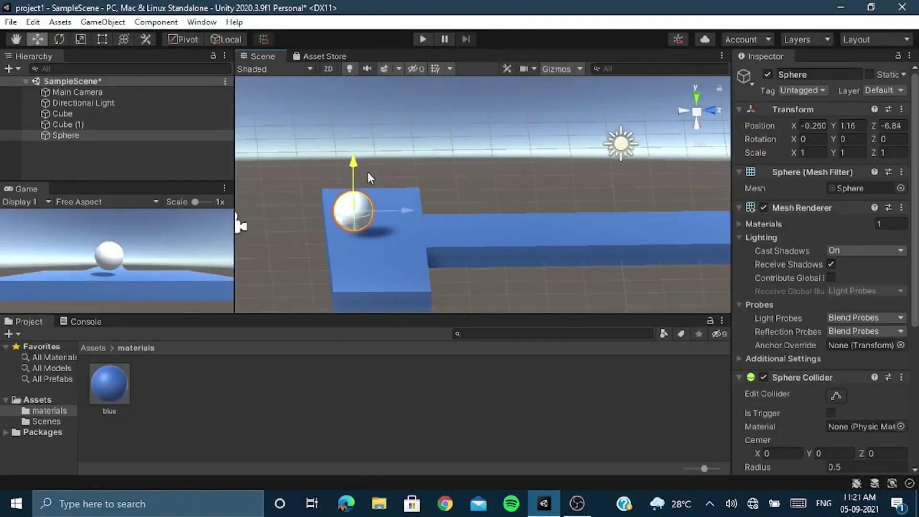
Create a material named 'red' with red Albedo and apply it to the sphere
{"action": "right_click", "coordinate": [194, 407]}
{"action": "left_click", "coordinate": [436, 269]}
{"action": "type", "text": "re"}
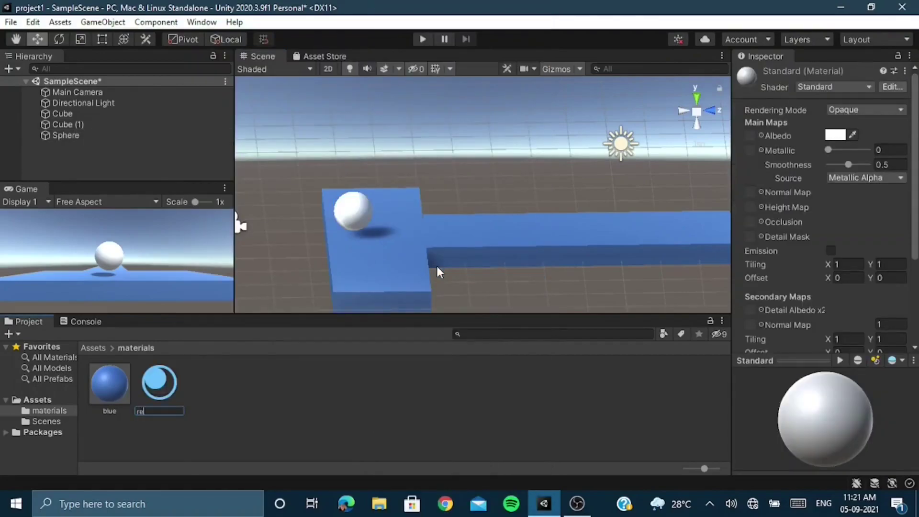
{"action": "type", "text": "d"}
{"action": "key", "text": "Return"}
{"action": "left_click", "coordinate": [835, 135]}
{"action": "left_click", "coordinate": [857, 208]}
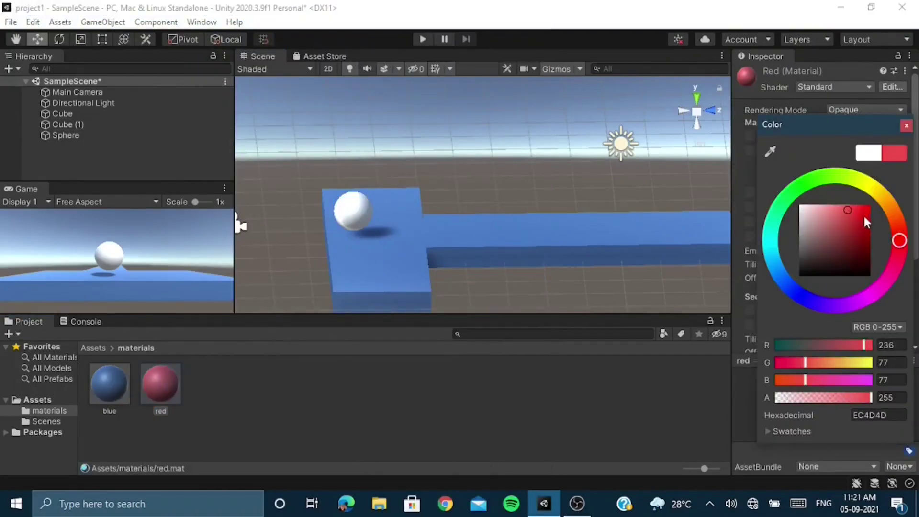
{"action": "left_click", "coordinate": [906, 126]}
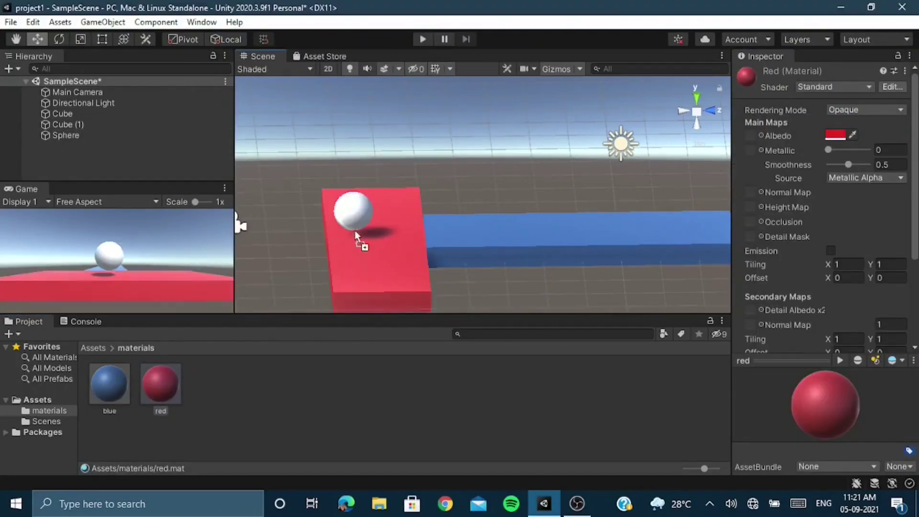
{"action": "left_click_drag", "start_coordinate": [294, 189], "coordinate": [353, 211]}
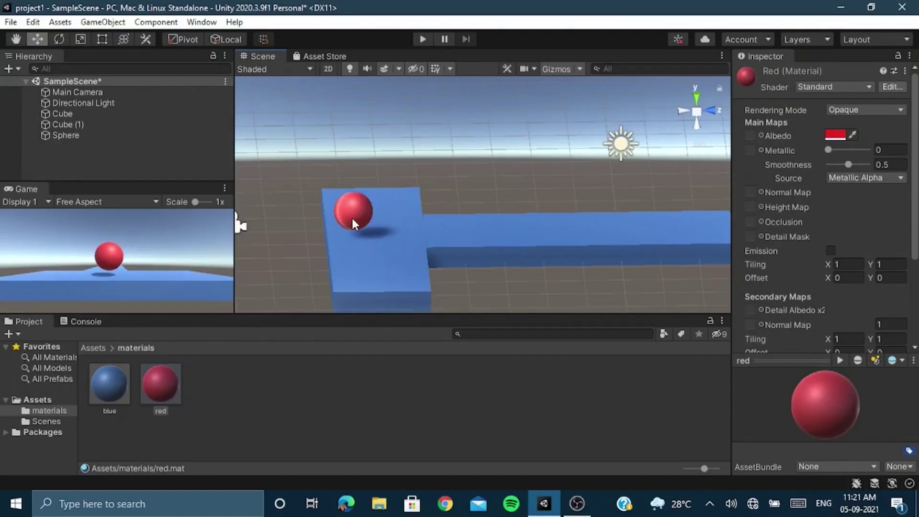
Try Albedo Alpha smoothness and higher metallic on red, then revert to defaults
{"action": "left_click", "coordinate": [885, 177]}
{"action": "left_click", "coordinate": [852, 208]}
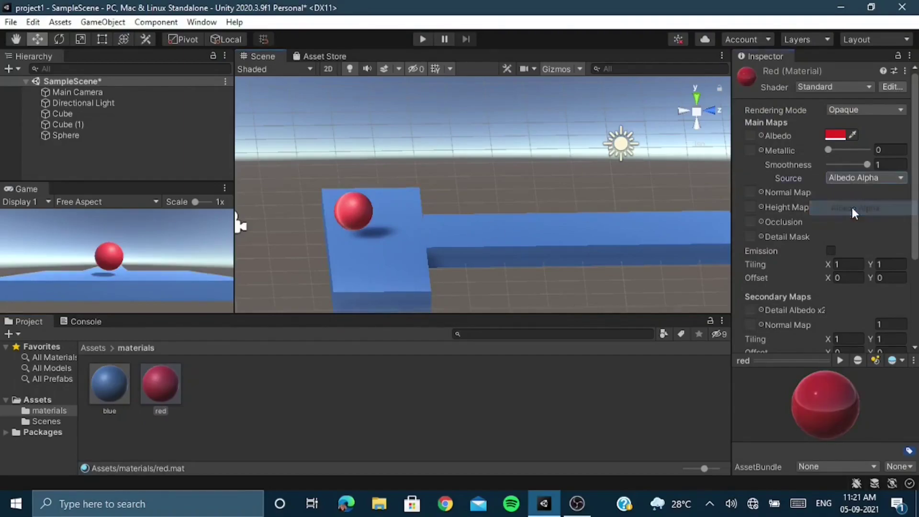
{"action": "mouse_move", "coordinate": [828, 150]}
{"action": "left_mouse_down"}
{"action": "mouse_move", "coordinate": [883, 156]}
{"action": "mouse_move", "coordinate": [814, 154]}
{"action": "left_mouse_up"}
{"action": "left_click", "coordinate": [862, 178]}
{"action": "left_click", "coordinate": [856, 197]}
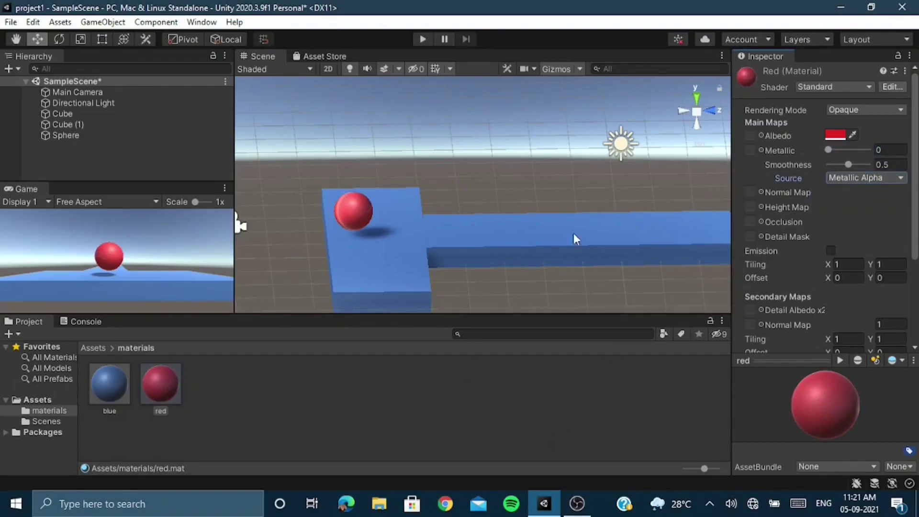
Create a folder named 'scripts' under Assets
{"action": "left_click", "coordinate": [92, 348]}
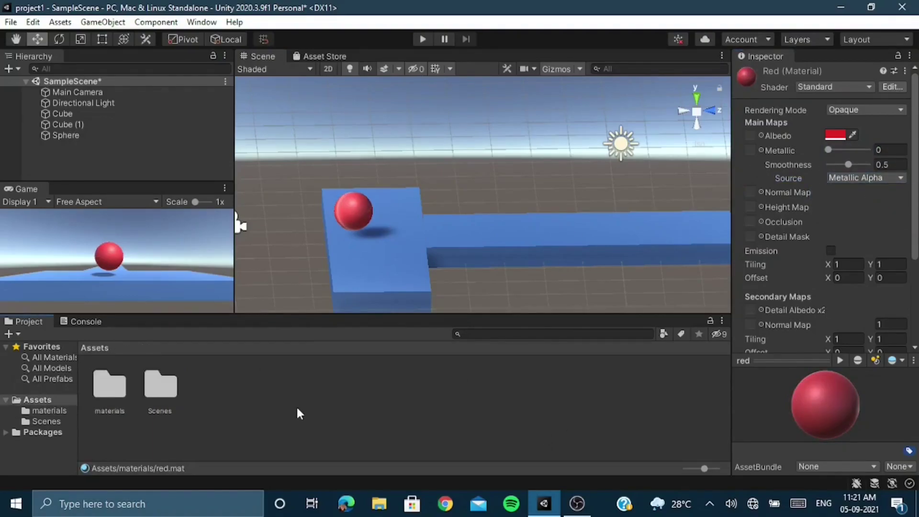
{"action": "right_click", "coordinate": [295, 408]}
{"action": "left_click", "coordinate": [548, 32]}
{"action": "type", "text": "scri"}
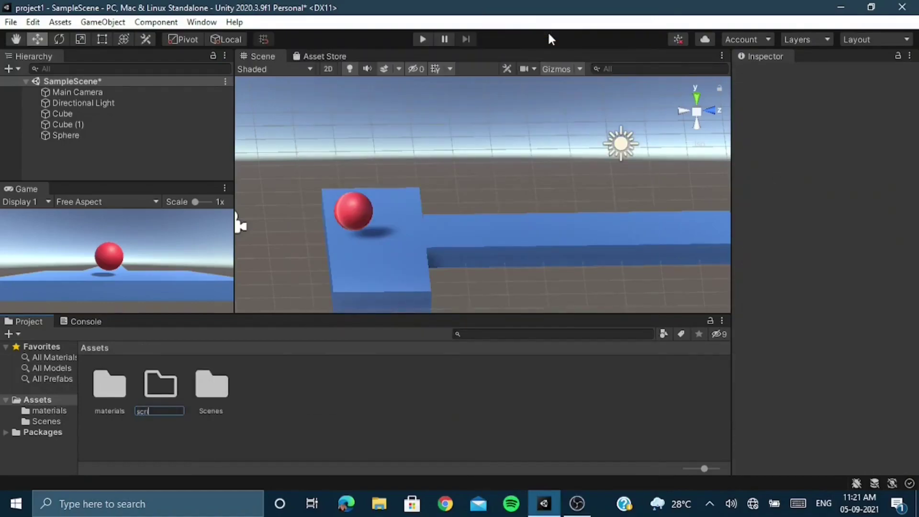
{"action": "type", "text": "pts"}
{"action": "key", "text": "Return"}
Create a C# script named 'move' inside the scripts folder
{"action": "double_click", "coordinate": [214, 395]}
{"action": "right_click", "coordinate": [214, 393]}
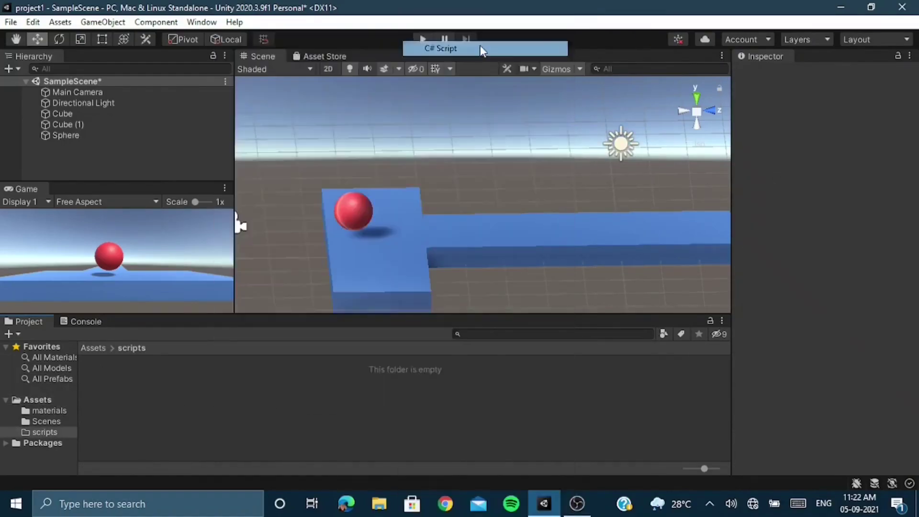
{"action": "left_click", "coordinate": [480, 46]}
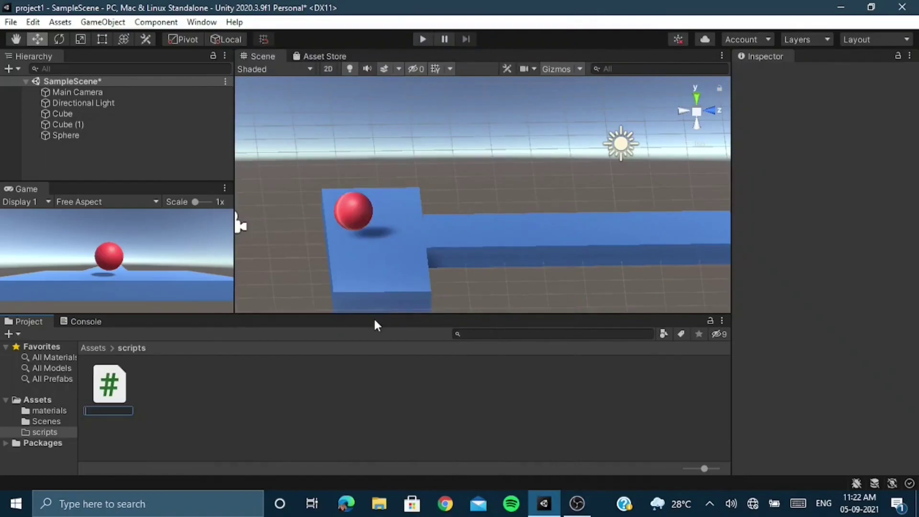
{"action": "type", "text": "move"}
{"action": "key", "text": "Return"}
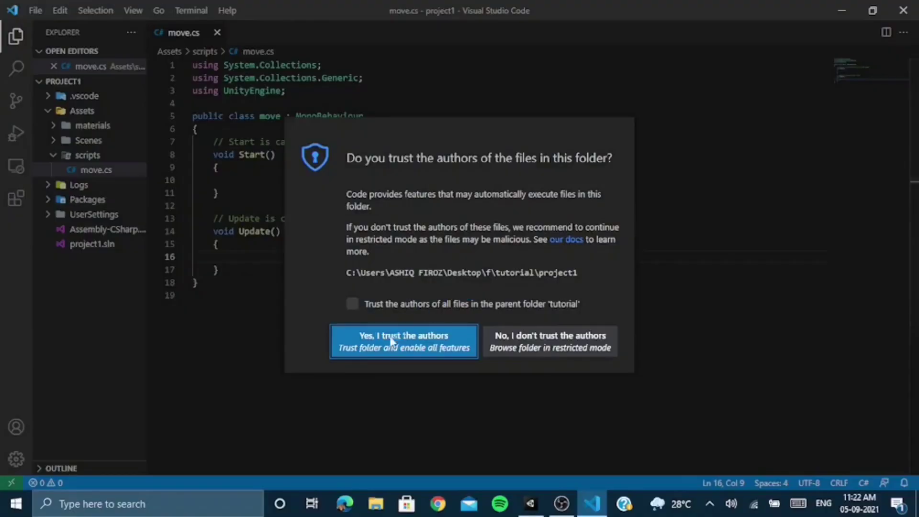
Trust the parent folder's authors and browse the thirteen installed extensions, including C#
{"action": "left_click", "coordinate": [354, 305]}
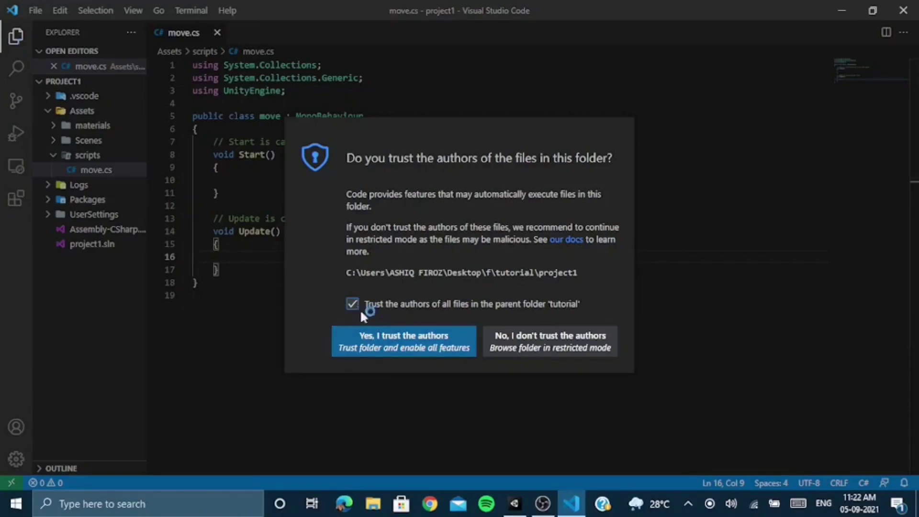
{"action": "left_click", "coordinate": [373, 341]}
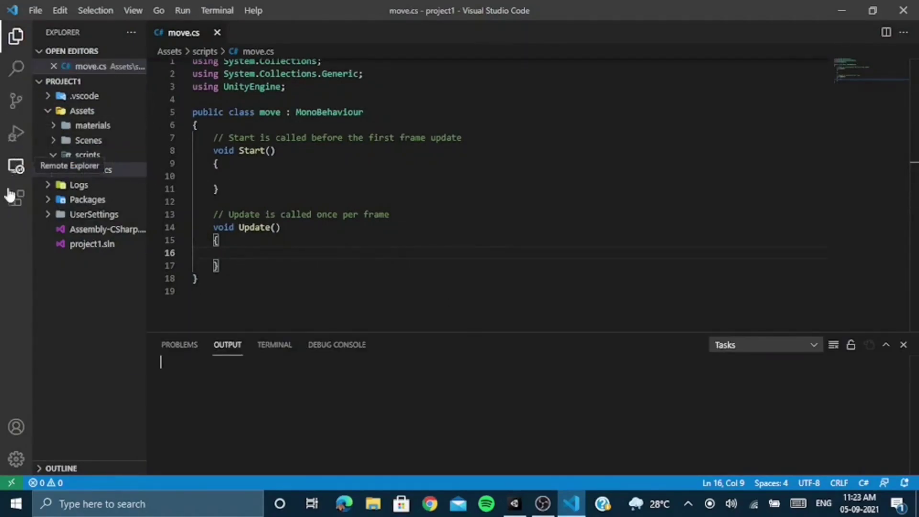
{"action": "left_click", "coordinate": [10, 203]}
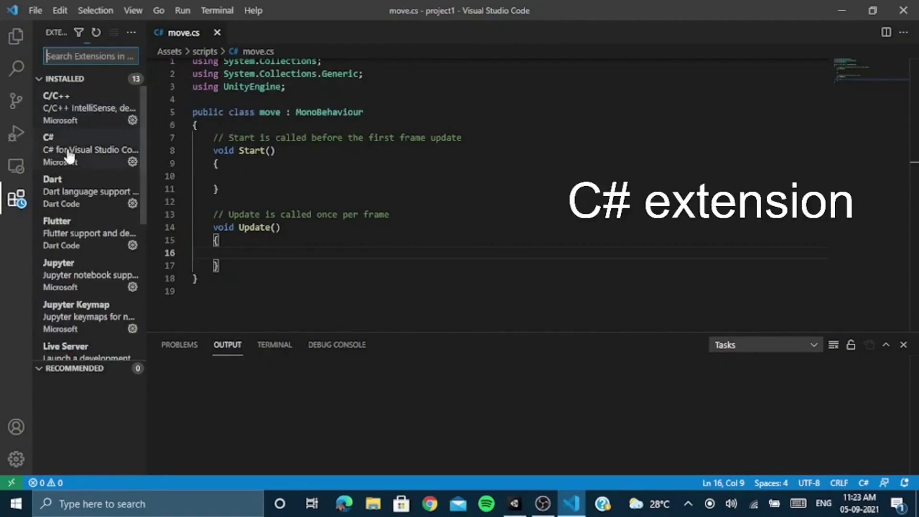
{"action": "scroll", "coordinate": [70, 245], "scroll_direction": "down", "scroll_amount": 2}
{"action": "scroll", "coordinate": [70, 245], "scroll_direction": "down", "scroll_amount": 2}
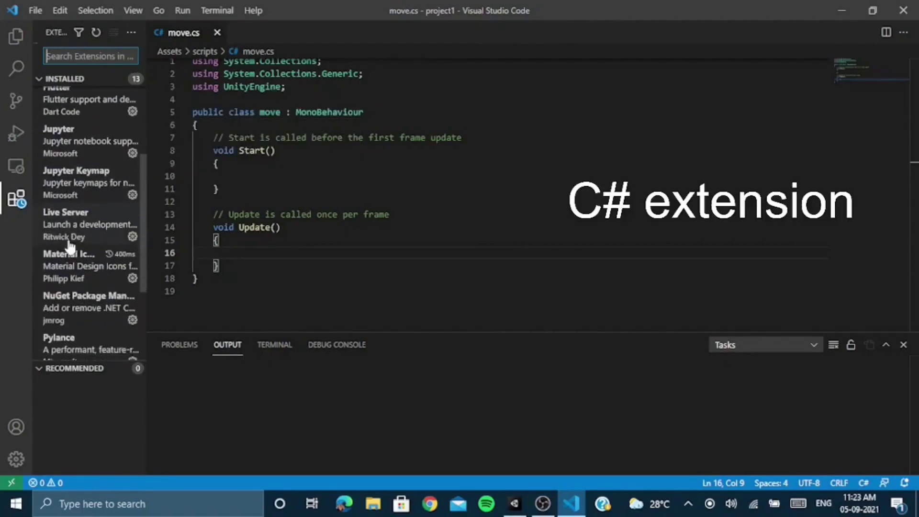
{"action": "scroll", "coordinate": [70, 245], "scroll_direction": "down", "scroll_amount": 1}
{"action": "scroll", "coordinate": [69, 245], "scroll_direction": "down", "scroll_amount": 2}
{"action": "scroll", "coordinate": [70, 245], "scroll_direction": "down", "scroll_amount": 2}
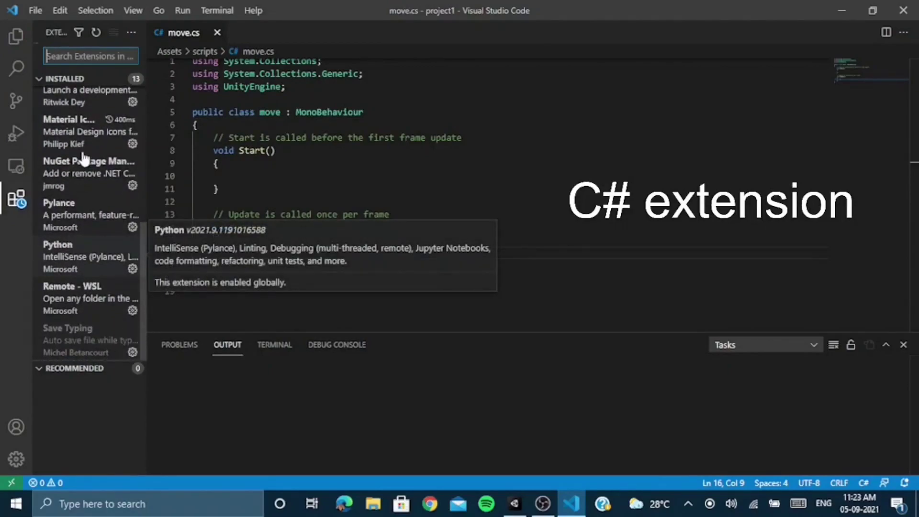
{"action": "scroll", "coordinate": [88, 210], "scroll_direction": "up", "scroll_amount": 5}
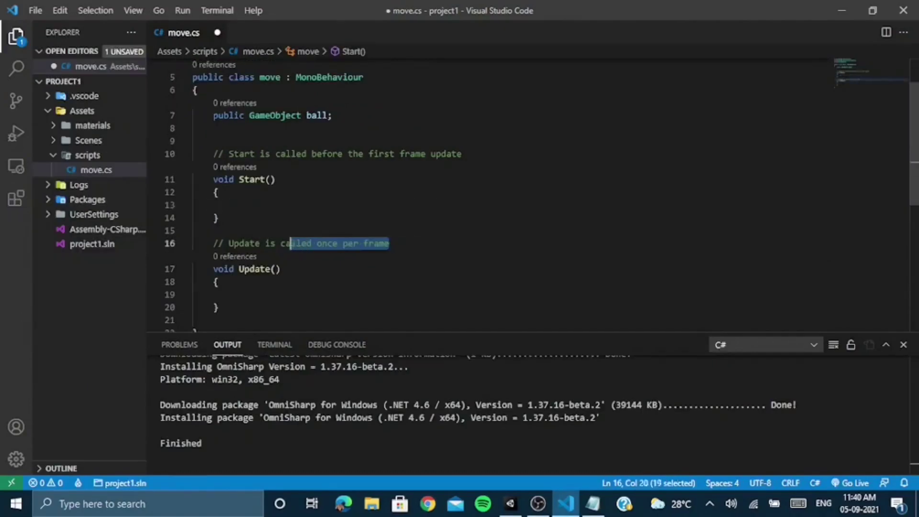
Delete the unused Start method and begin an Input.GetKey condition inside Update
{"action": "mouse_move", "coordinate": [389, 244]}
{"action": "left_mouse_down"}
{"action": "mouse_move", "coordinate": [202, 192]}
{"action": "mouse_move", "coordinate": [213, 136]}
{"action": "left_mouse_up"}
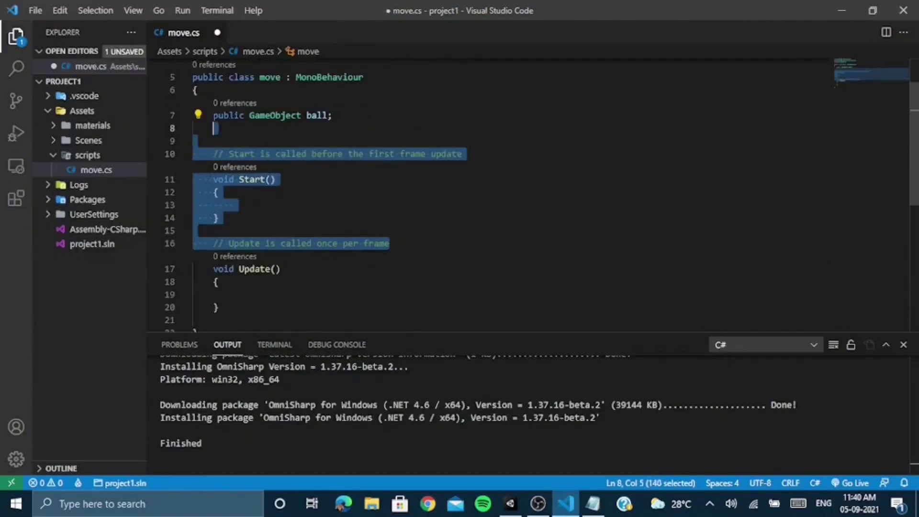
{"action": "key", "text": "BackSpace"}
{"action": "key", "text": "BackSpace"}
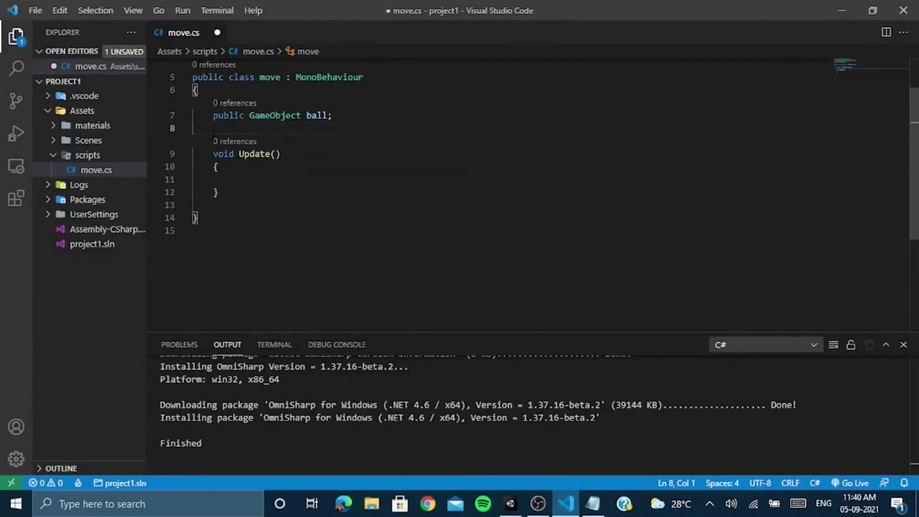
{"action": "left_click", "coordinate": [251, 179]}
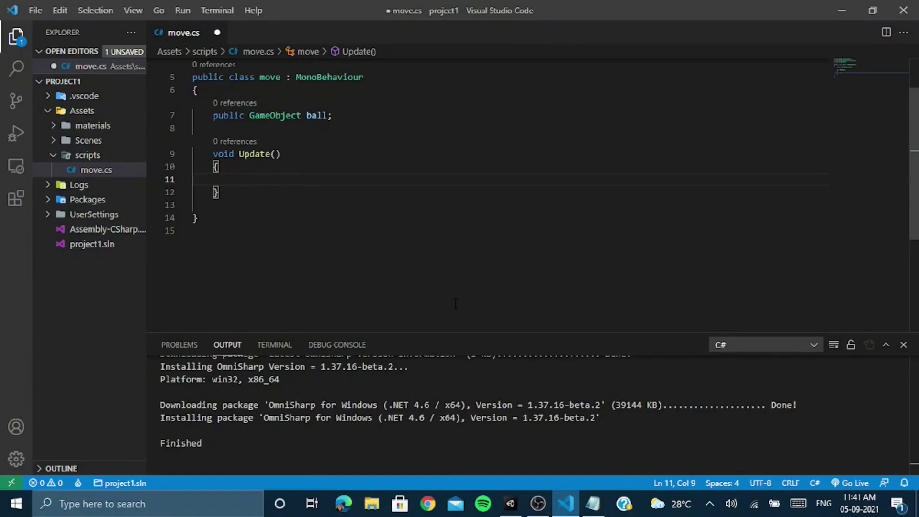
{"action": "type", "text": "if("}
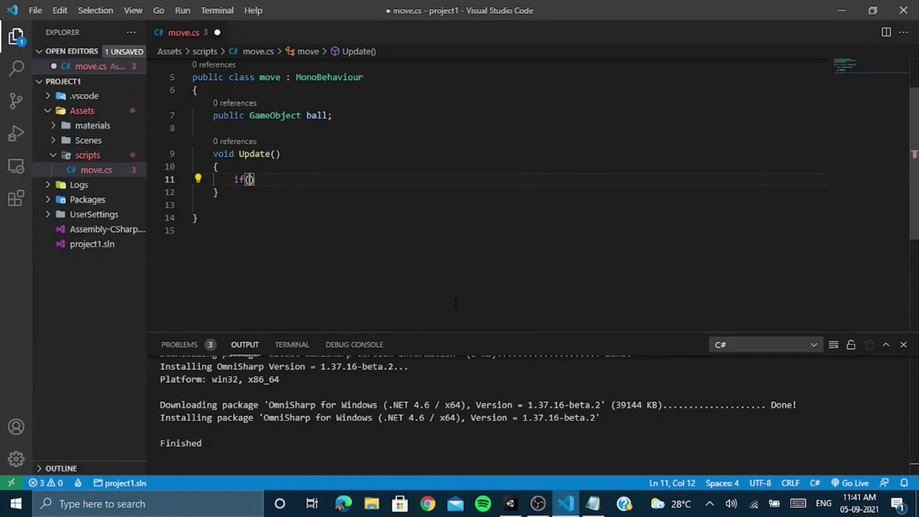
{"action": "type", "text": "Input"}
{"action": "key", "text": "Tab"}
{"action": "type", "text": "."}
{"action": "type", "text": "Ge"}
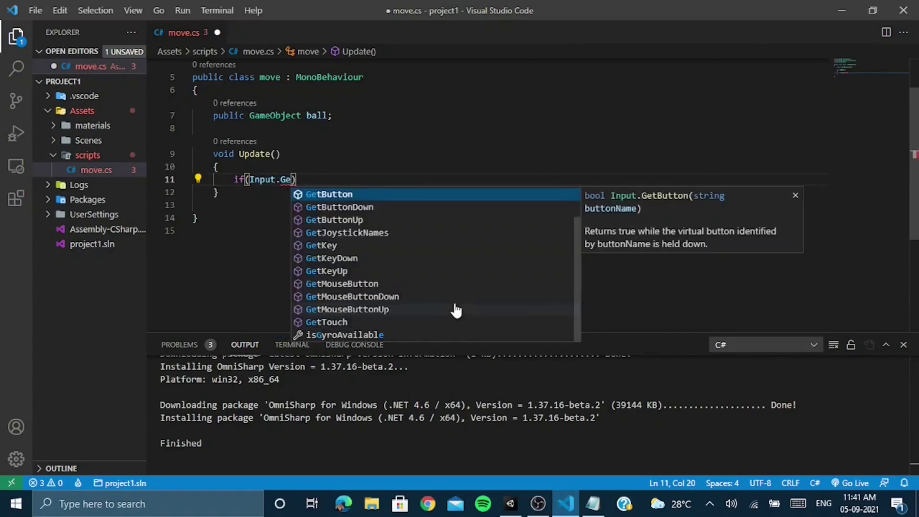
{"action": "key", "text": "Down"}
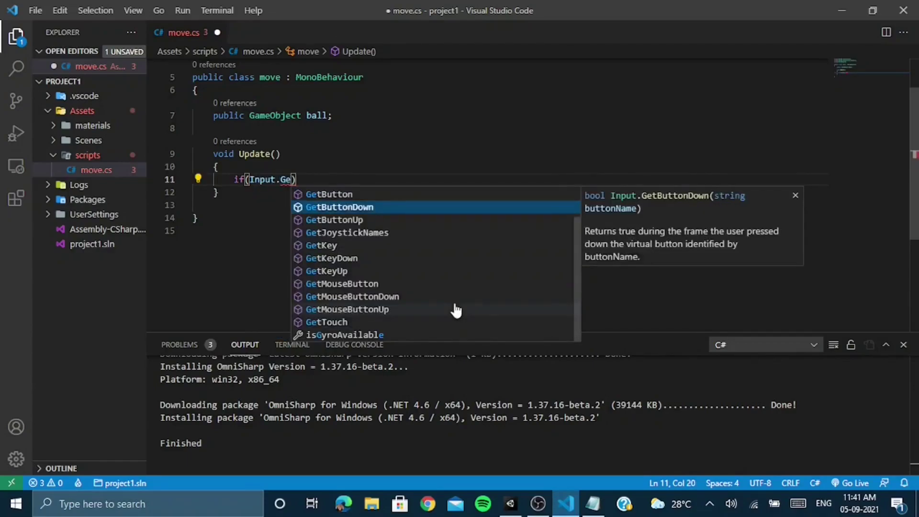
{"action": "key", "text": "Down"}
{"action": "key", "text": "Down"}
{"action": "key", "text": "Down"}
{"action": "key", "text": "Tab"}
Finish the condition as if(Input.GetKey(KeyCode.UpArrow)) and open its block
{"action": "type", "text": "("}
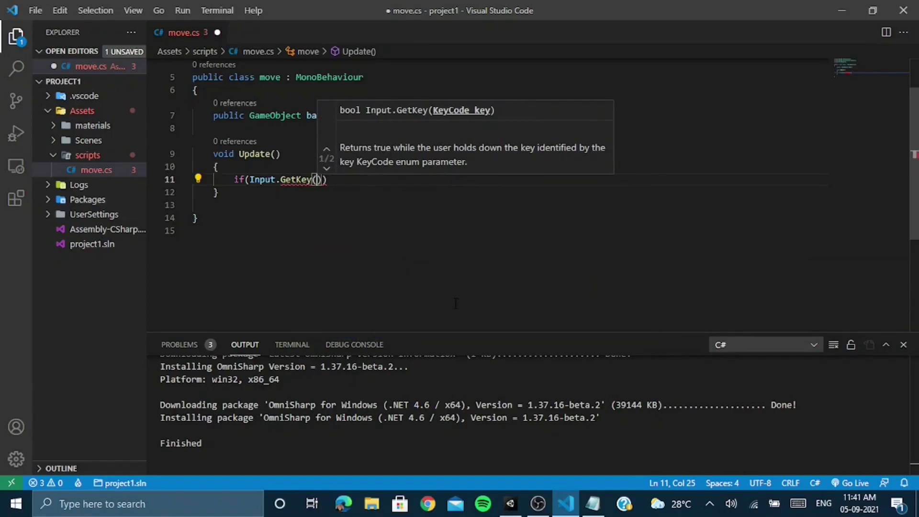
{"action": "type", "text": "KeyCode."}
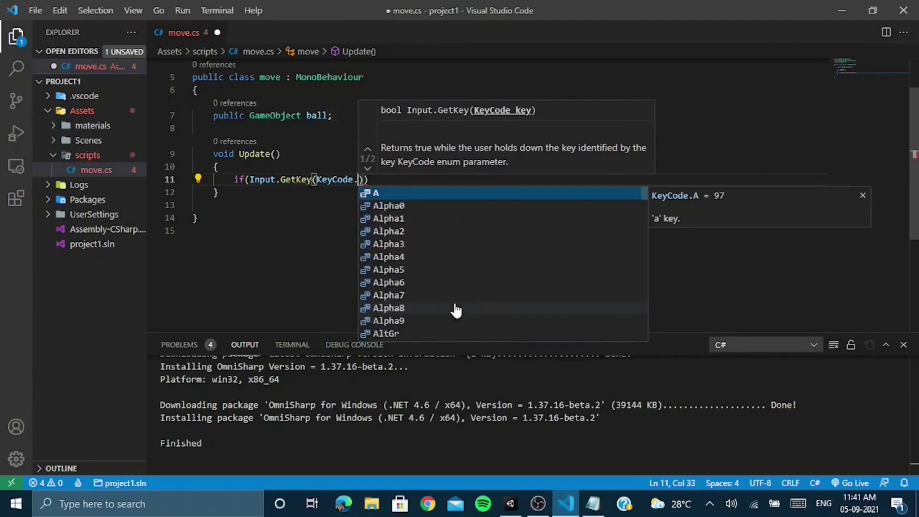
{"action": "type", "text": "u"}
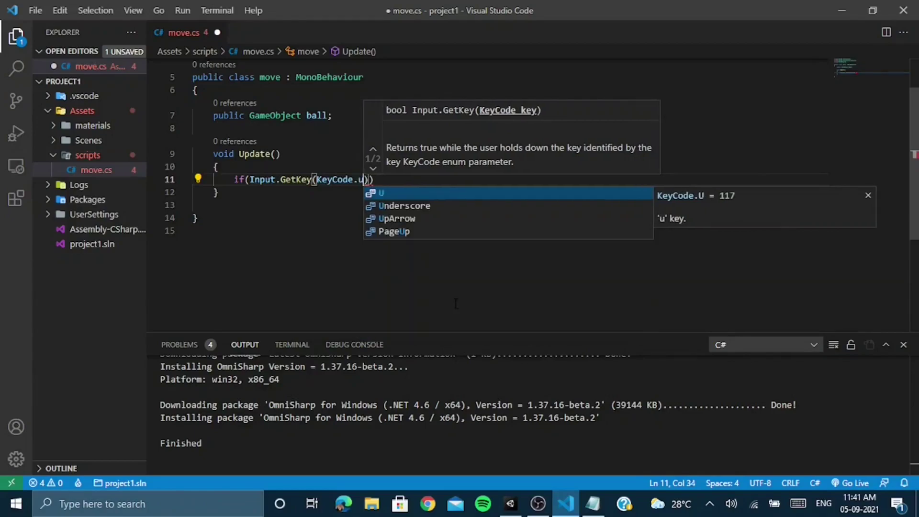
{"action": "key", "text": "Down"}
{"action": "key", "text": "Down"}
{"action": "key", "text": "Return"}
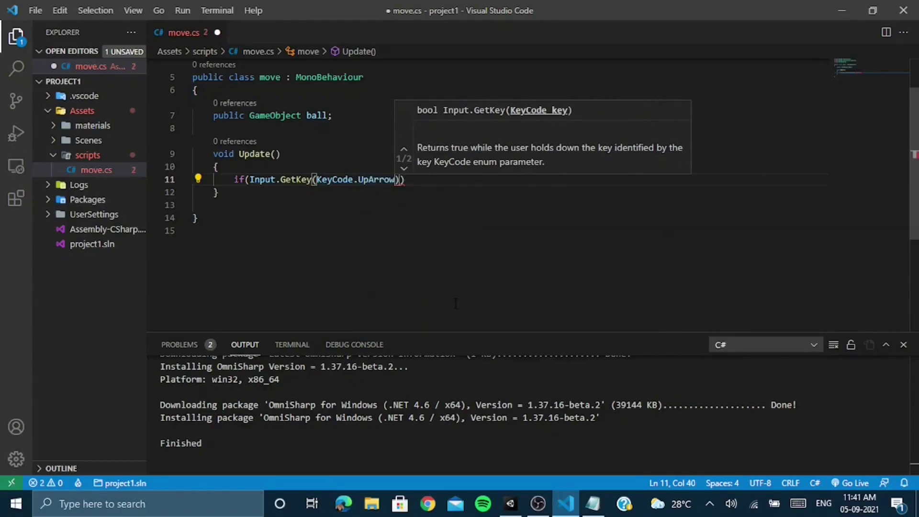
{"action": "key", "text": "End"}
{"action": "type", "text": ";"}
{"action": "key", "text": "Return"}
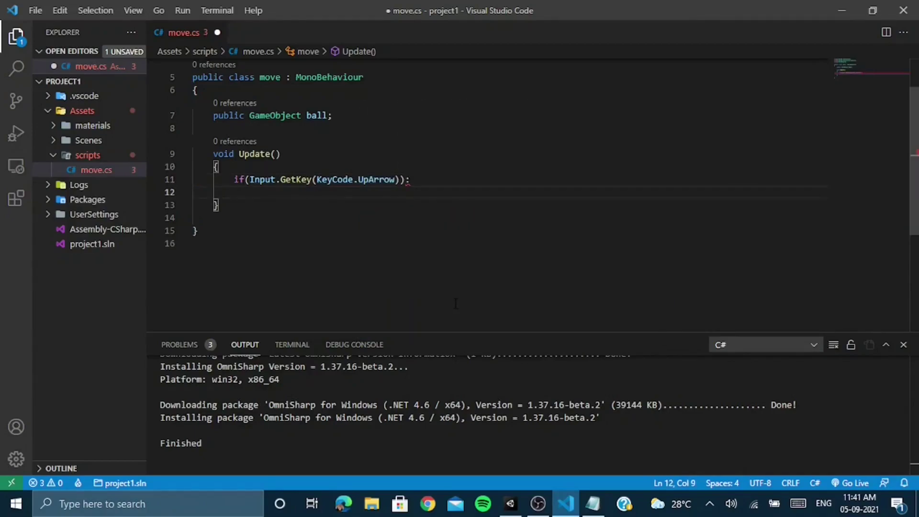
{"action": "left_click", "coordinate": [446, 182]}
{"action": "key", "text": "BackSpace"}
{"action": "type", "text": "{"}
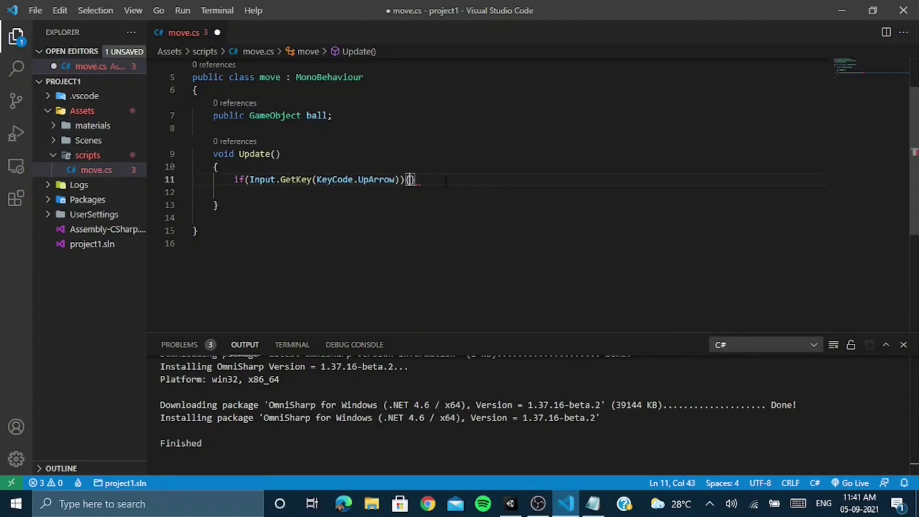
{"action": "key", "text": "Return"}
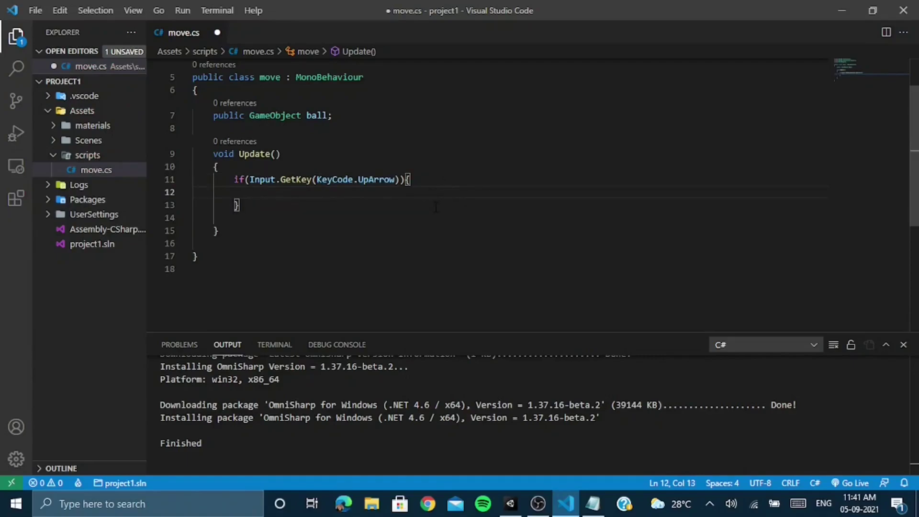
Write this.transform.Translate(Vector3.forward*10*Time.deltaTime); in the block and save move.cs
{"action": "type", "text": "this."}
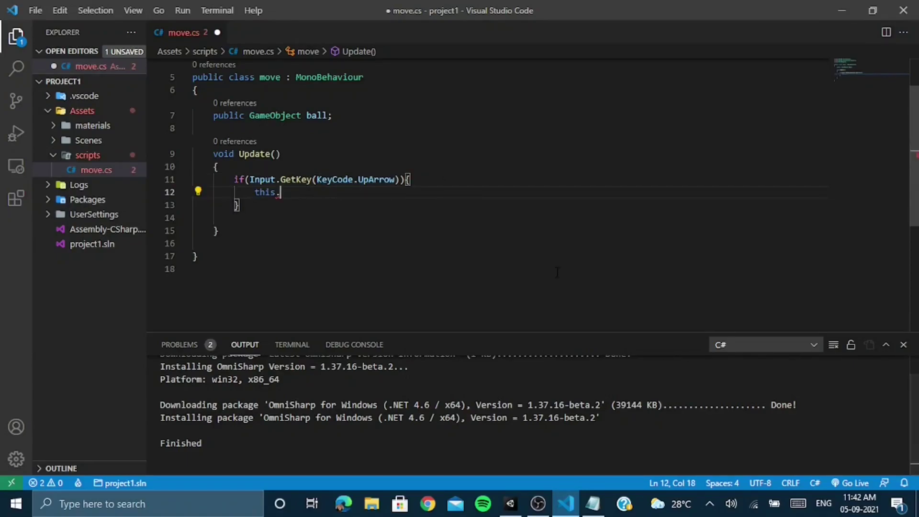
{"action": "type", "text": "tr"}
{"action": "key", "text": "Tab"}
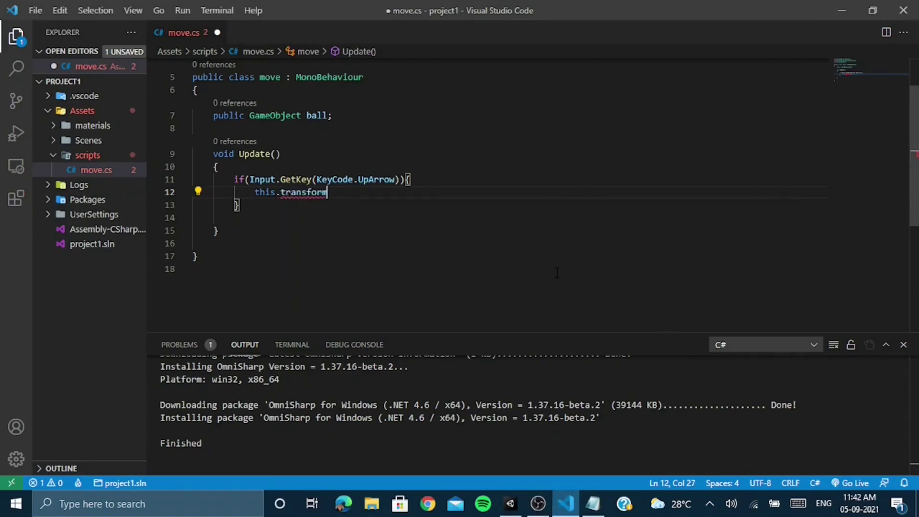
{"action": "type", "text": ".tr"}
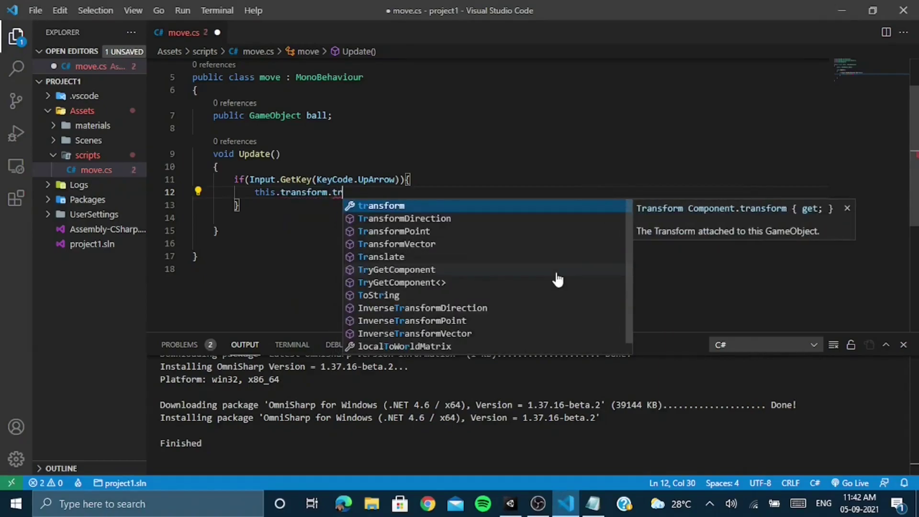
{"action": "key", "text": "Down"}
{"action": "key", "text": "Down"}
{"action": "key", "text": "Down"}
{"action": "key", "text": "Down"}
{"action": "key", "text": "Tab"}
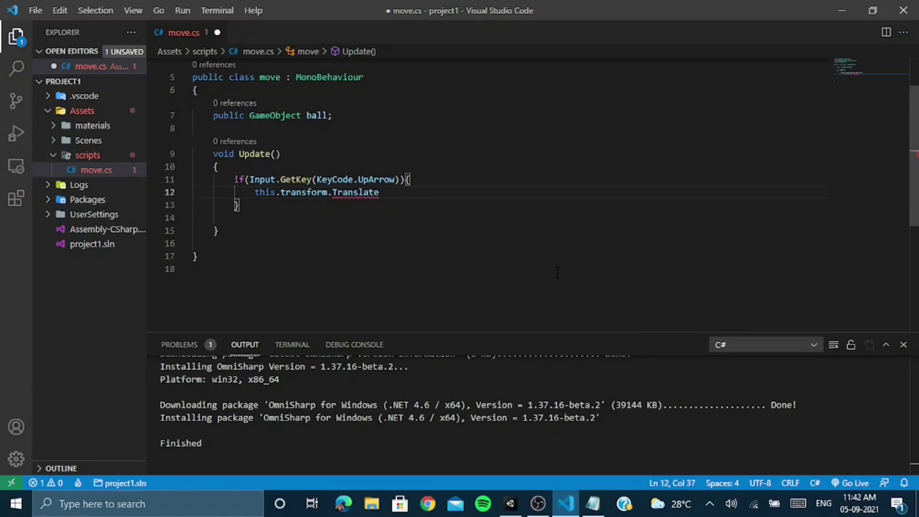
{"action": "type", "text": "("}
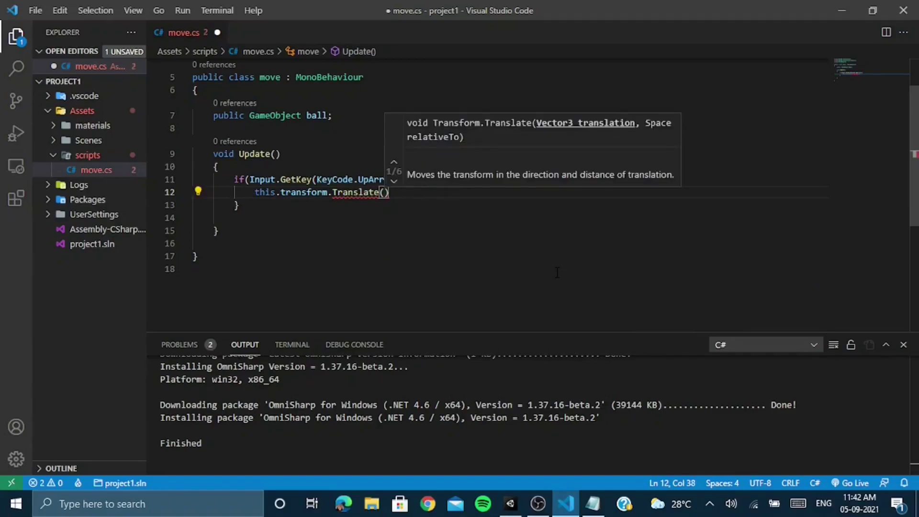
{"action": "type", "text": "Ve"}
{"action": "key", "text": "Tab"}
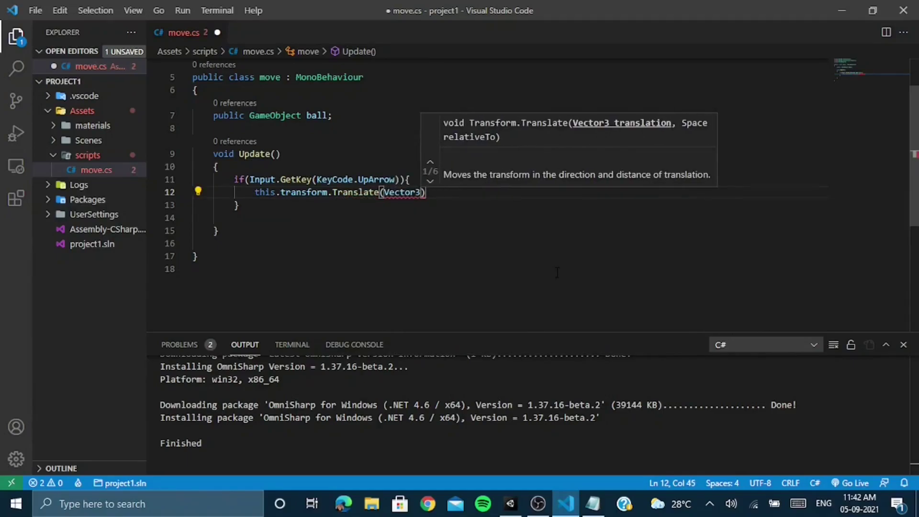
{"action": "type", "text": "."}
{"action": "key", "text": "BackSpace"}
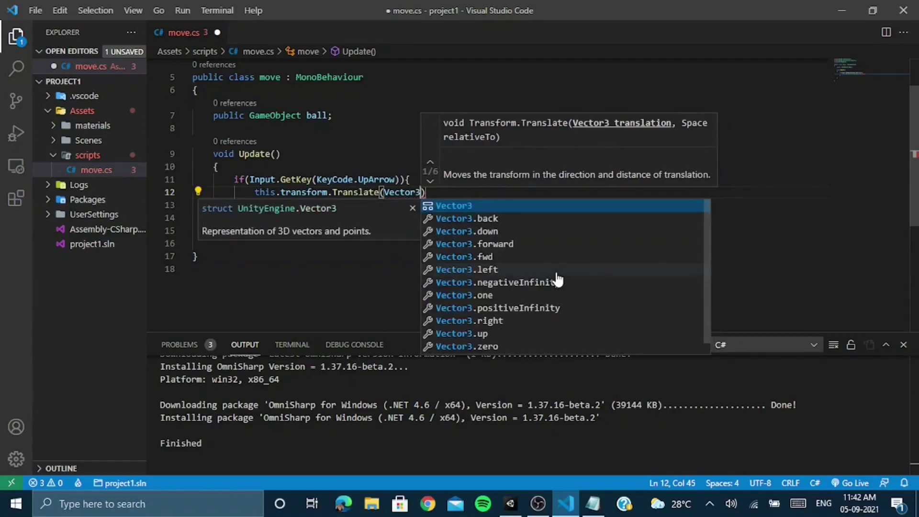
{"action": "type", "text": "."}
{"action": "key", "text": "Down"}
{"action": "key", "text": "Down"}
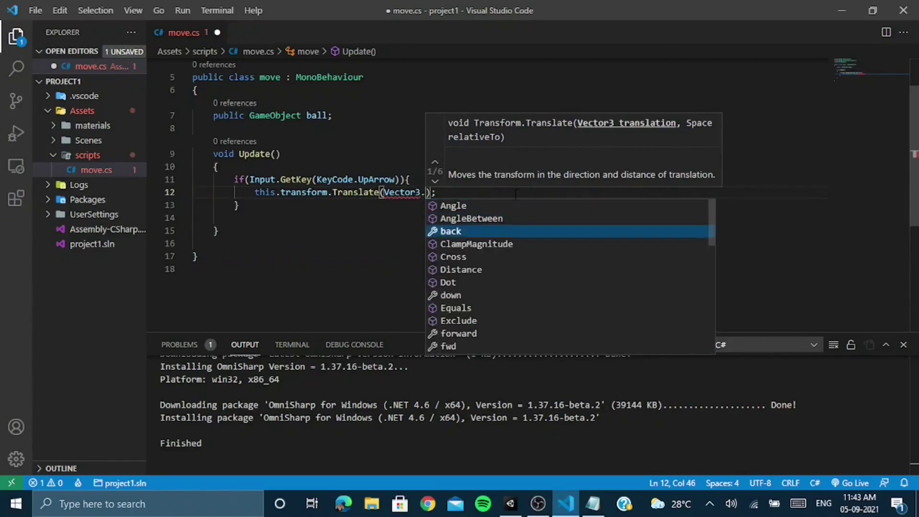
{"action": "key", "text": "Down"}
{"action": "key", "text": "Down"}
{"action": "key", "text": "Down"}
{"action": "key", "text": "Down"}
{"action": "key", "text": "Down"}
{"action": "key", "text": "Down"}
{"action": "key", "text": "Down"}
{"action": "key", "text": "Return"}
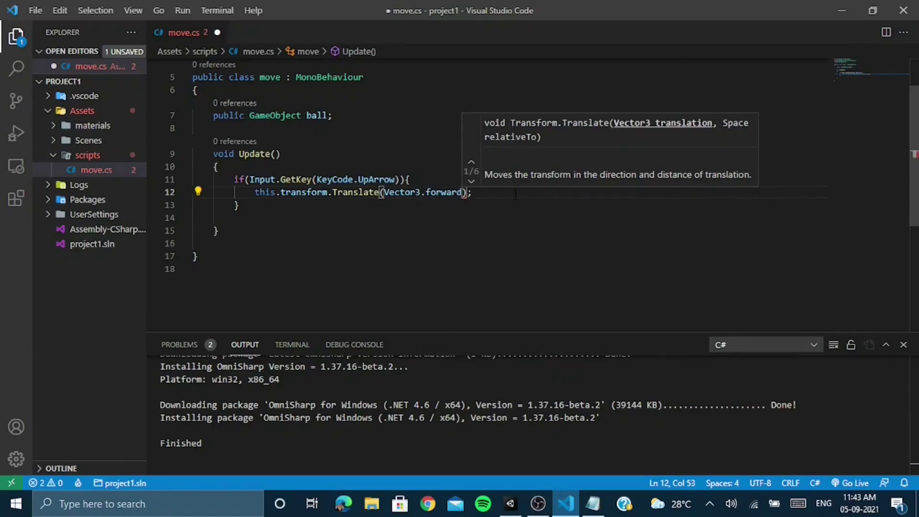
{"action": "type", "text": "*10*"}
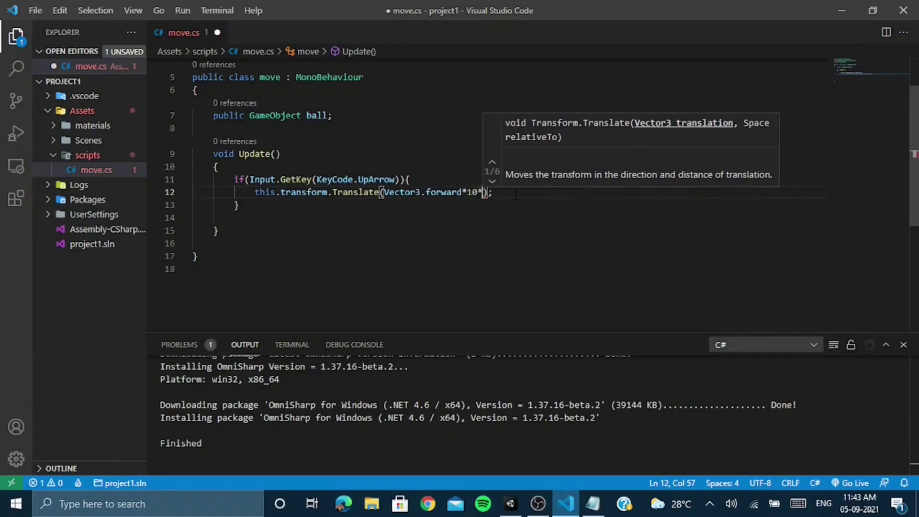
{"action": "type", "text": "Time."}
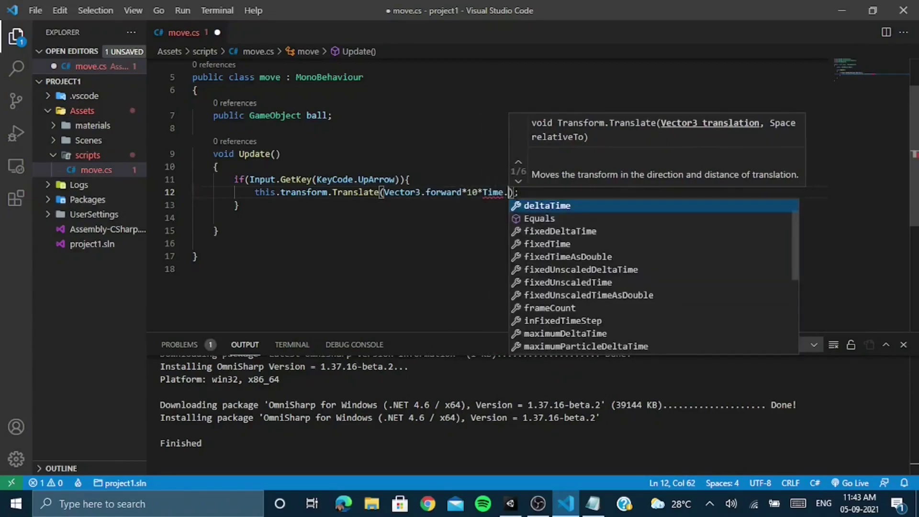
{"action": "type", "text": "de"}
{"action": "key", "text": "Return"}
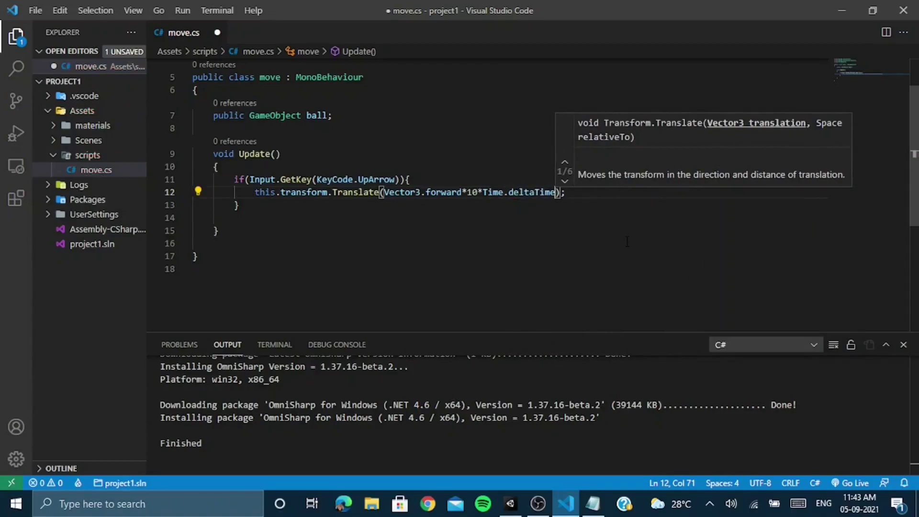
{"action": "key", "text": "ctrl+s"}
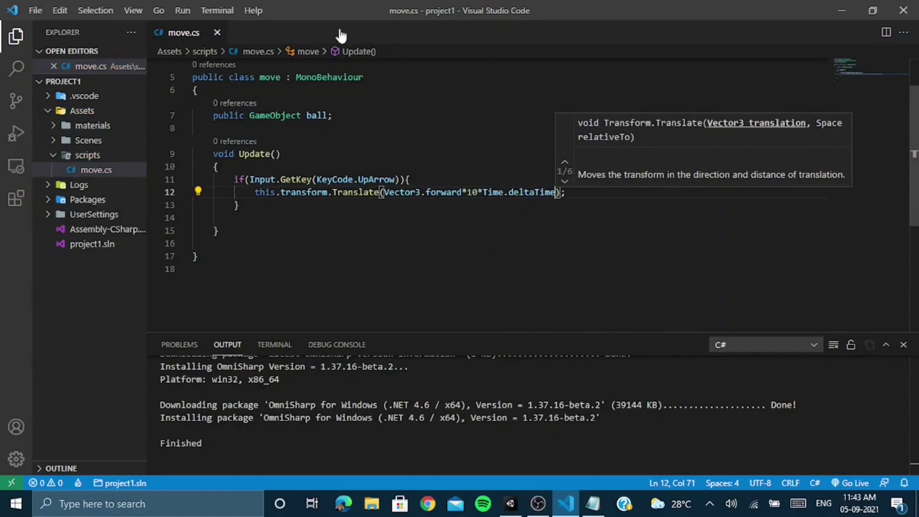
{"action": "key", "text": "alt+Tab"}
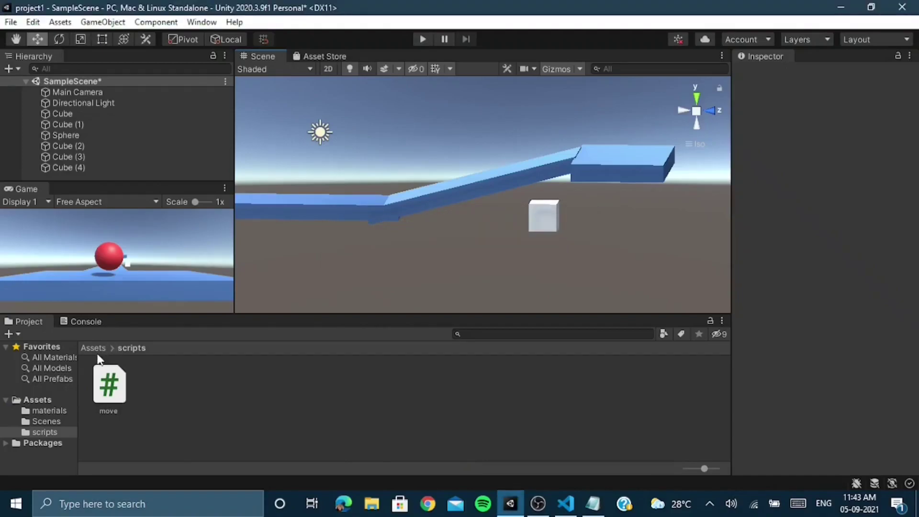
Add the Move script to the Sphere and drag the Sphere into its Ball field
{"action": "left_click", "coordinate": [82, 134]}
{"action": "scroll", "coordinate": [899, 237], "scroll_direction": "down", "scroll_amount": 5}
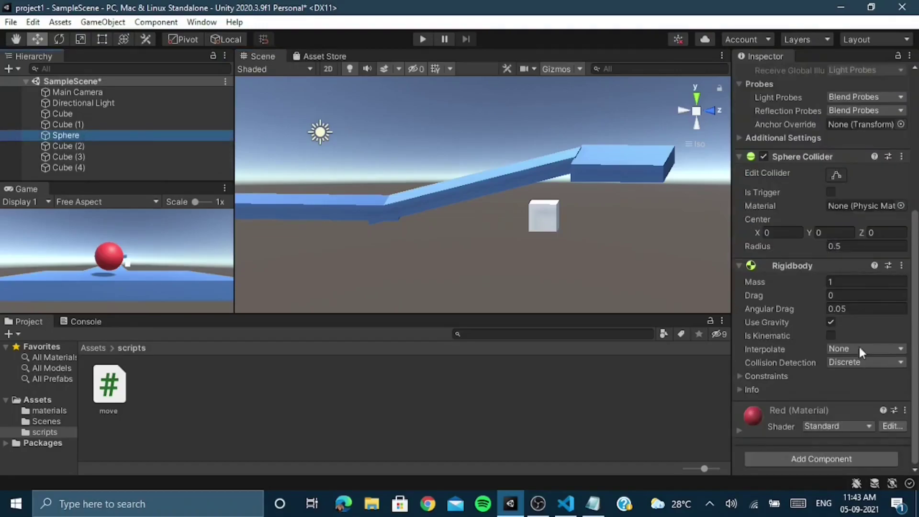
{"action": "left_click", "coordinate": [818, 455]}
{"action": "key", "text": "BackSpace"}
{"action": "type", "text": "move"}
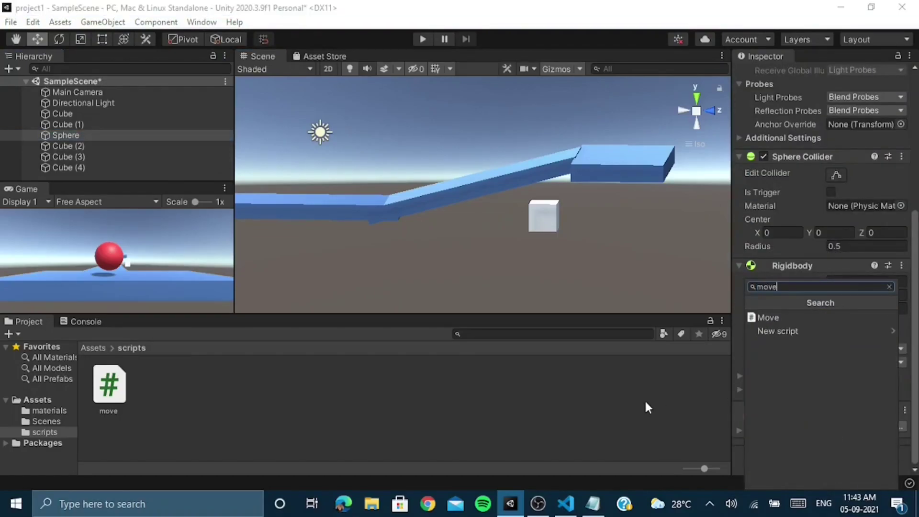
{"action": "left_click", "coordinate": [849, 316]}
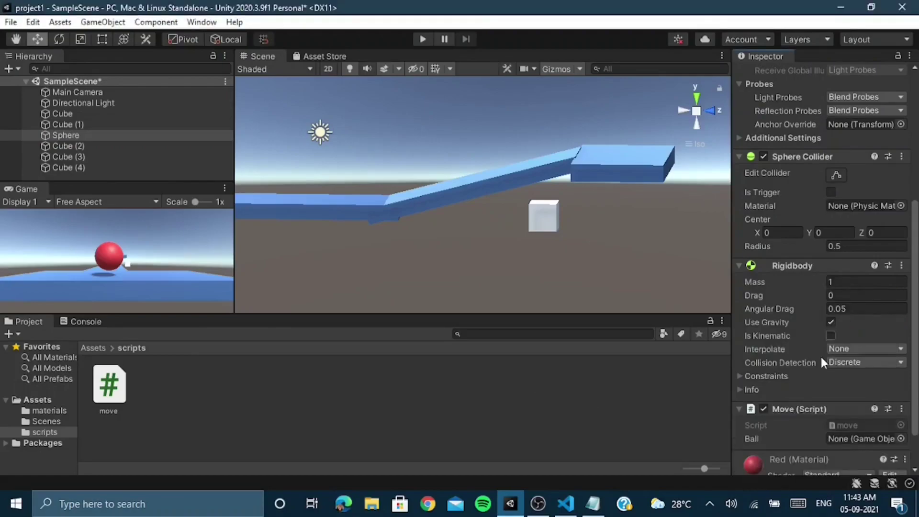
{"action": "scroll", "coordinate": [820, 357], "scroll_direction": "down", "scroll_amount": 2}
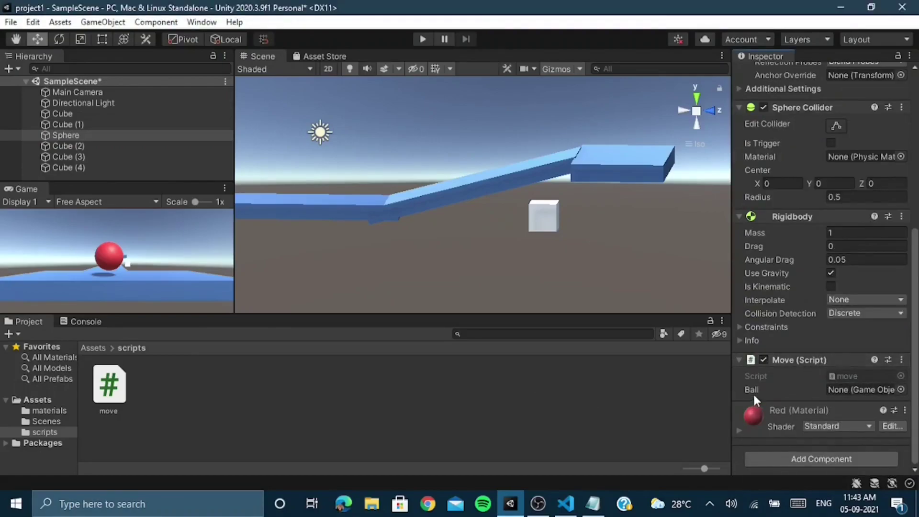
{"action": "left_click_drag", "start_coordinate": [74, 134], "coordinate": [860, 390]}
{"action": "left_click", "coordinate": [565, 503]}
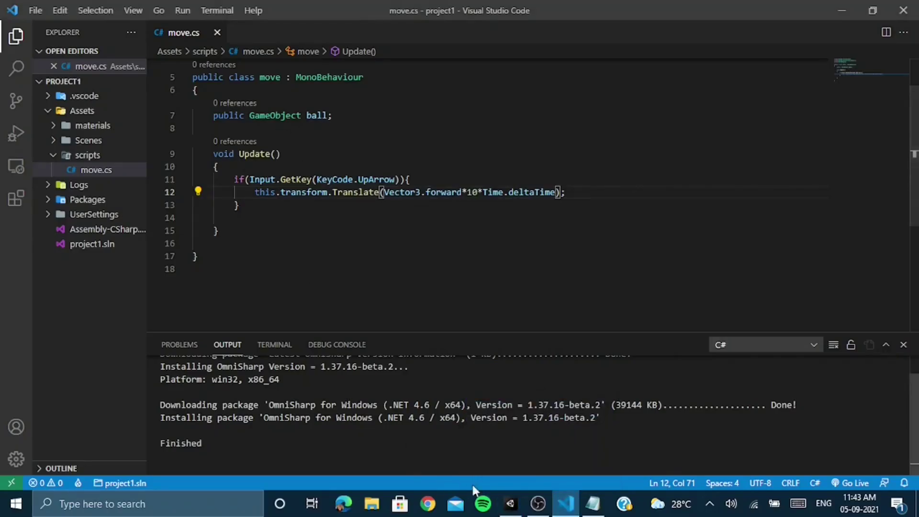
Play the game, hold Up Arrow to roll the red ball forward, then stop
{"action": "left_click", "coordinate": [510, 504]}
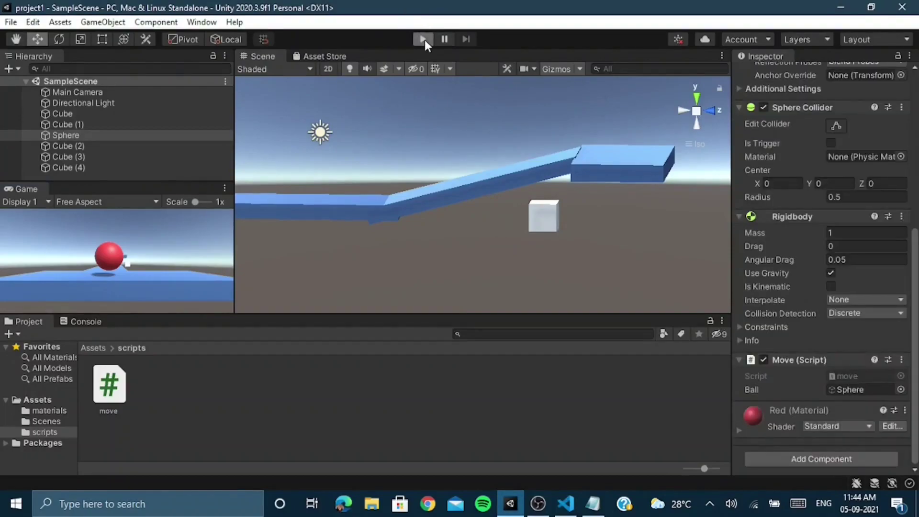
{"action": "left_click", "coordinate": [423, 39]}
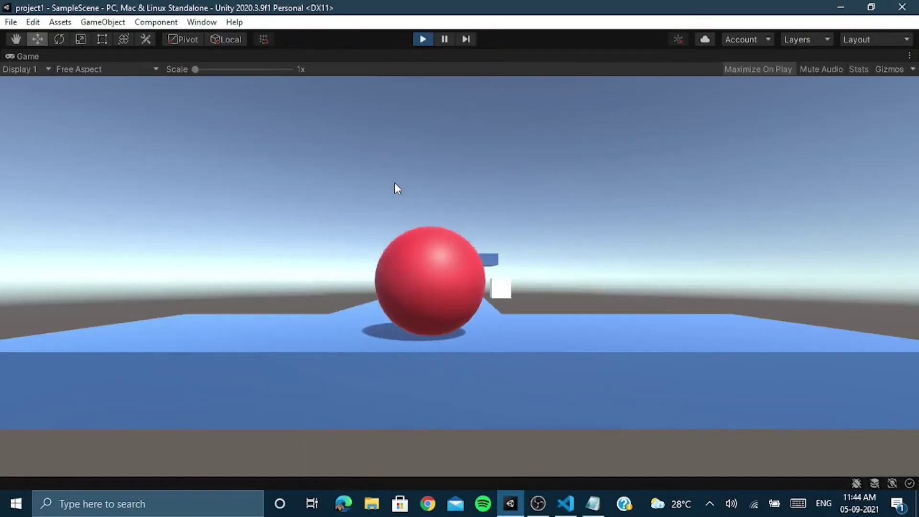
{"action": "key", "text": "Up"}
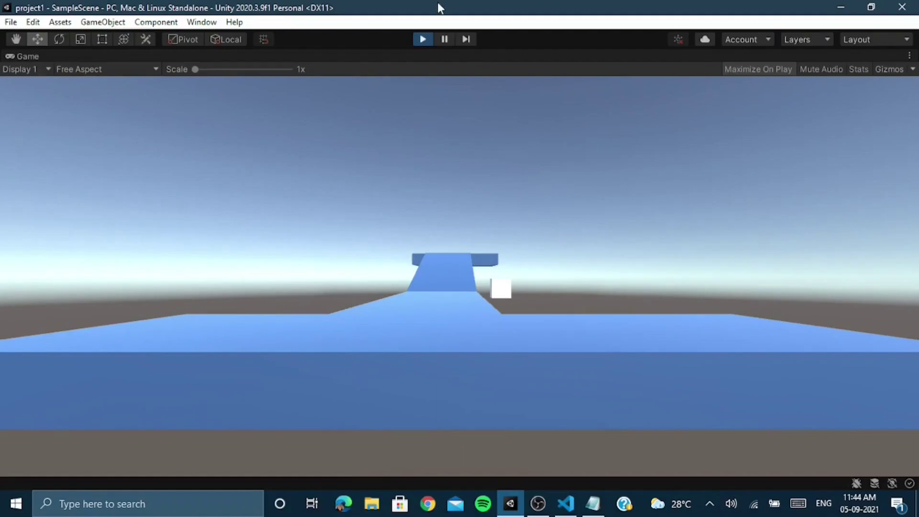
{"action": "left_click", "coordinate": [422, 39]}
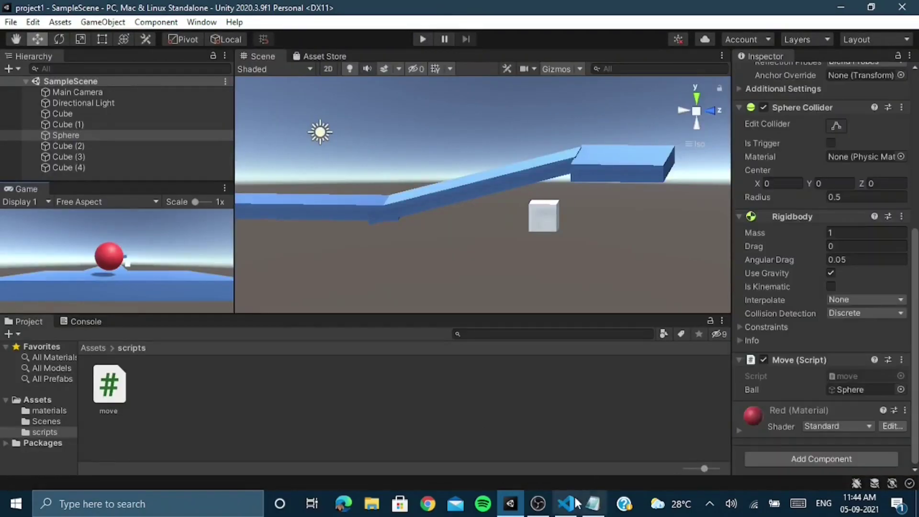
Add an else if(Input.GetKey(KeyCode.DownArrow)) block below the up-arrow branch
{"action": "left_click", "coordinate": [566, 502]}
{"action": "key", "text": "Return"}
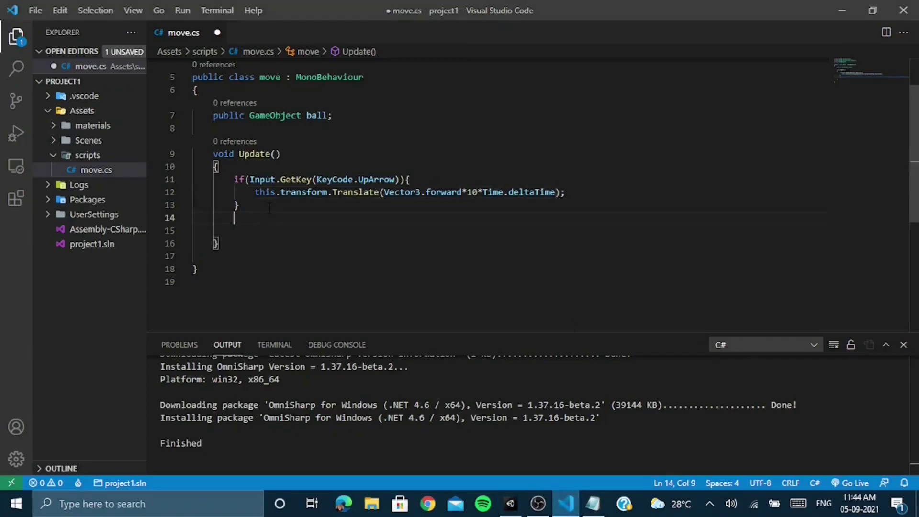
{"action": "type", "text": "else if"}
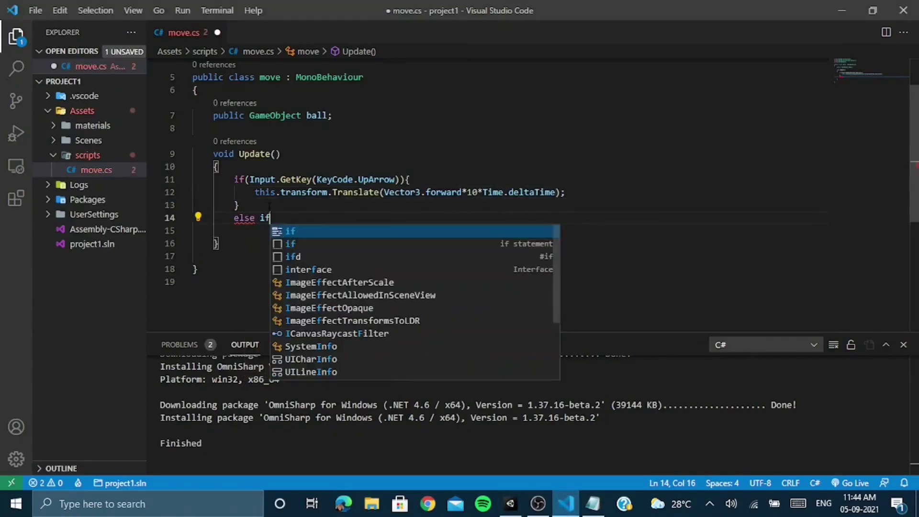
{"action": "type", "text": "(In"}
{"action": "key", "text": "Tab"}
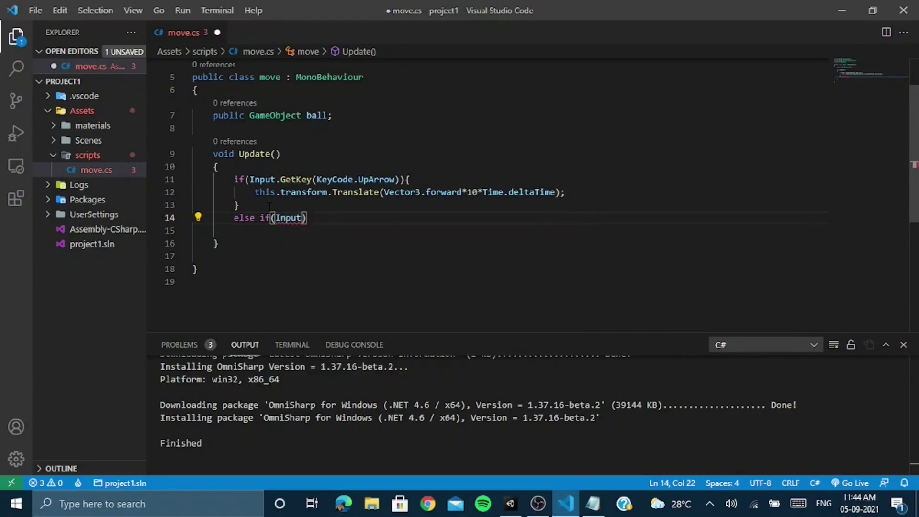
{"action": "type", "text": ".GetKey(Ke"}
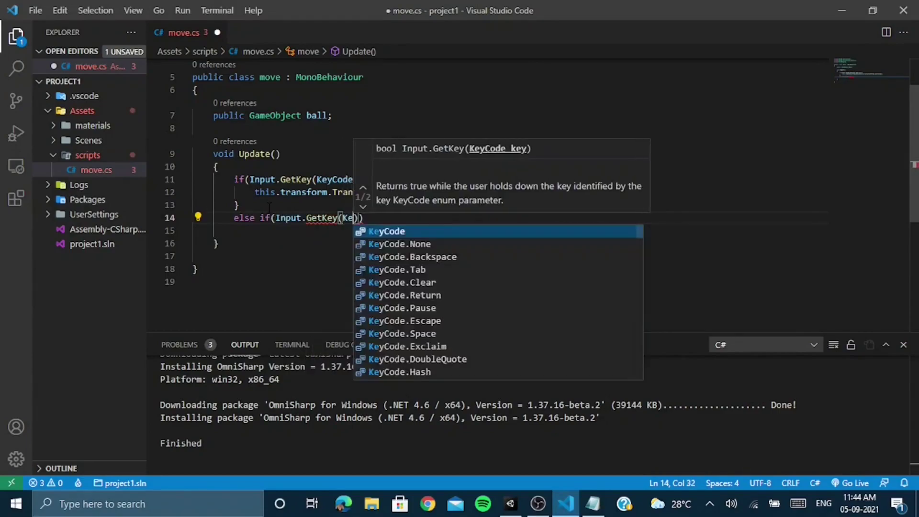
{"action": "key", "text": "Tab"}
{"action": "type", "text": "."}
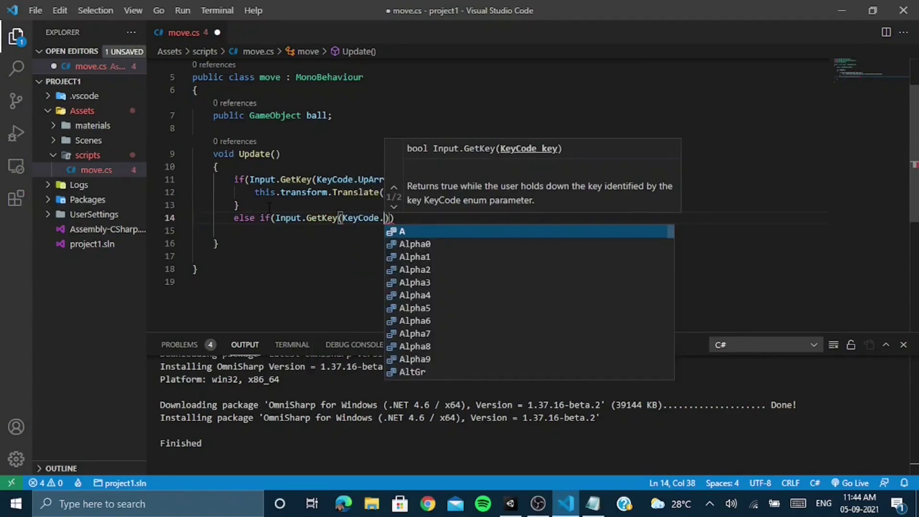
{"action": "type", "text": "d"}
{"action": "key", "text": "Down"}
{"action": "key", "text": "Down"}
{"action": "key", "text": "Down"}
{"action": "key", "text": "Down"}
{"action": "key", "text": "Tab"}
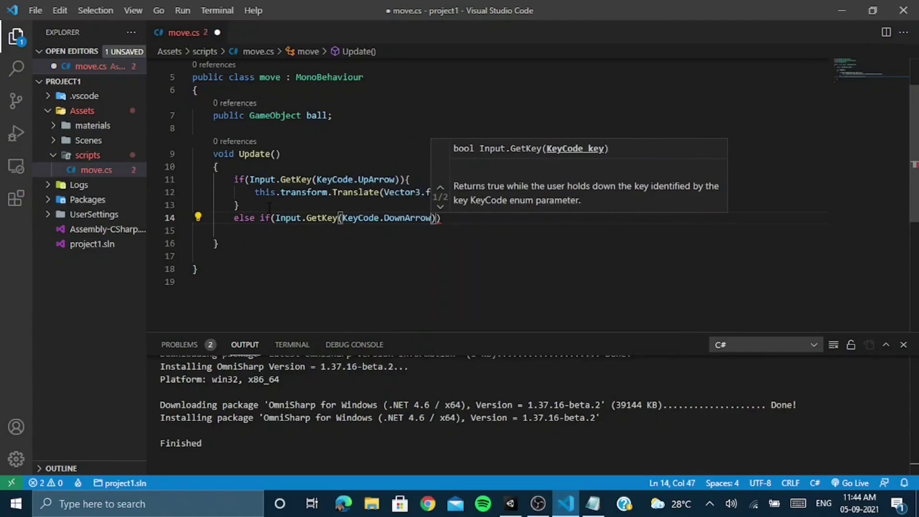
{"action": "key", "text": "End"}
{"action": "type", "text": "{"}
{"action": "key", "text": "Return"}
Fill that block with this.transform.Translate(Vector3.back*10*Time.deltaTime);
{"action": "type", "text": "thi"}
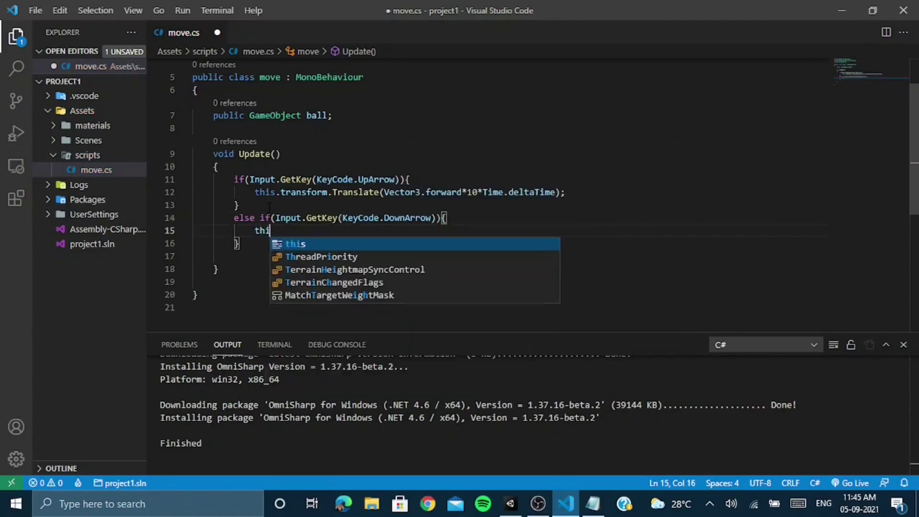
{"action": "type", "text": "s.t"}
{"action": "key", "text": "BackSpace"}
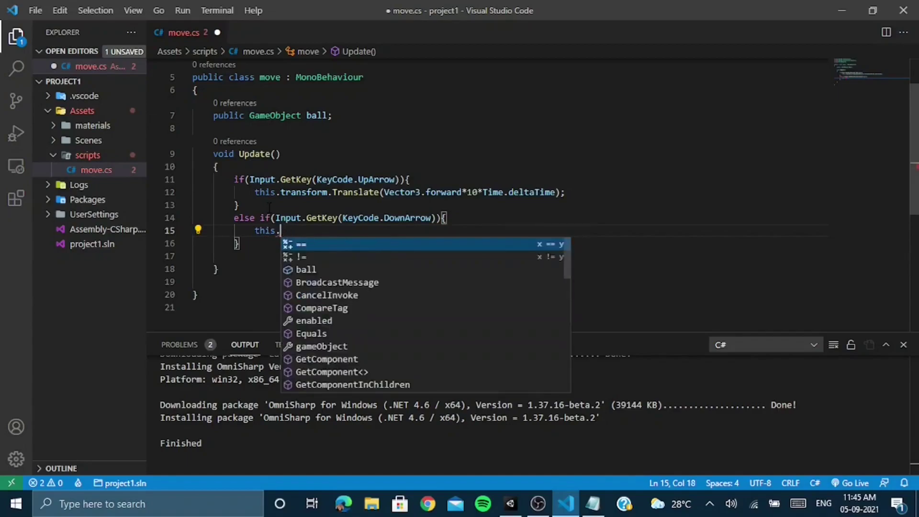
{"action": "type", "text": "tr"}
{"action": "key", "text": "Tab"}
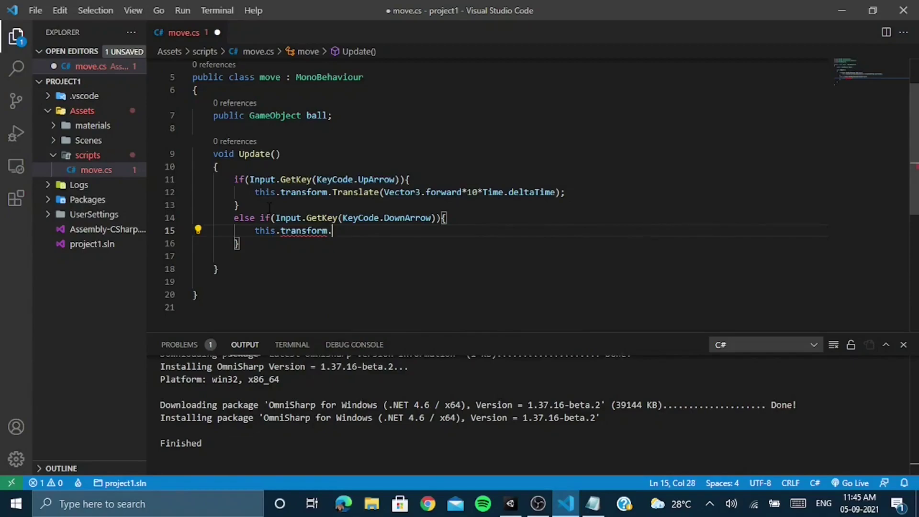
{"action": "type", "text": "tr"}
{"action": "key", "text": "Tab"}
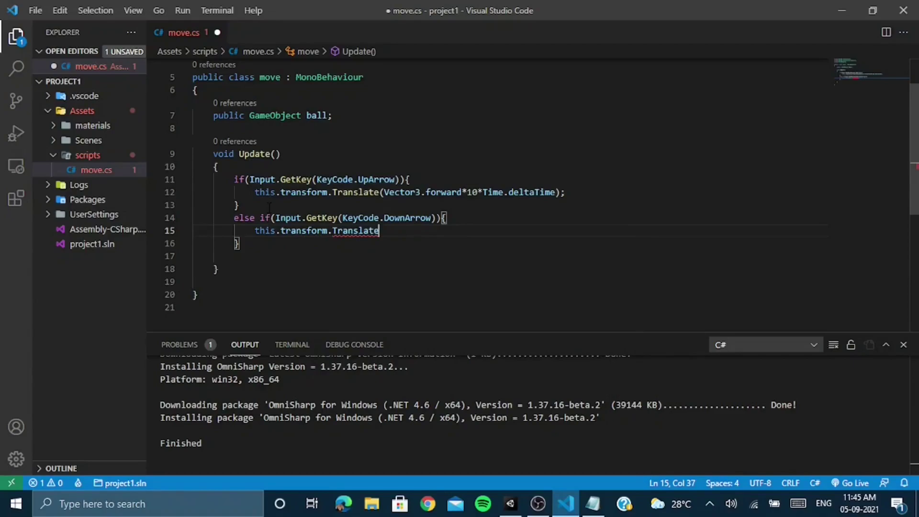
{"action": "type", "text": "(Ve"}
{"action": "key", "text": "Tab"}
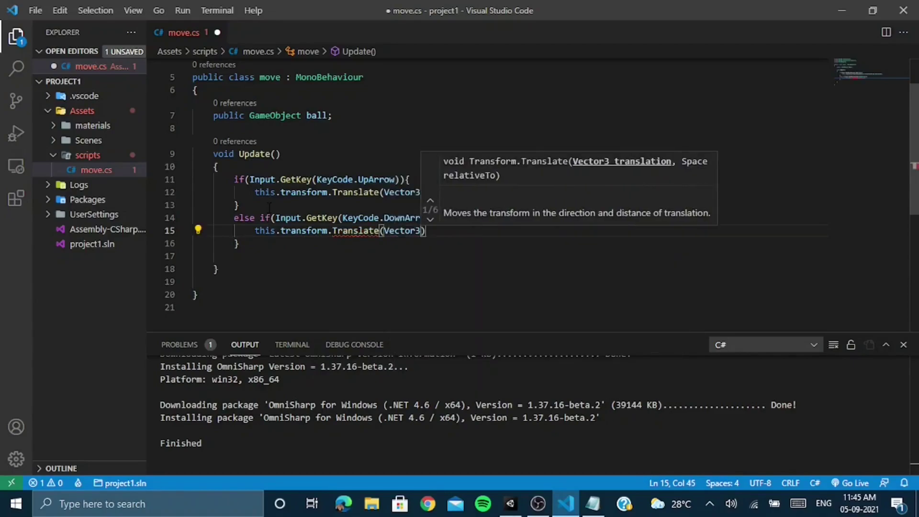
{"action": "type", "text": "."}
{"action": "type", "text": "b"}
{"action": "key", "text": "Tab"}
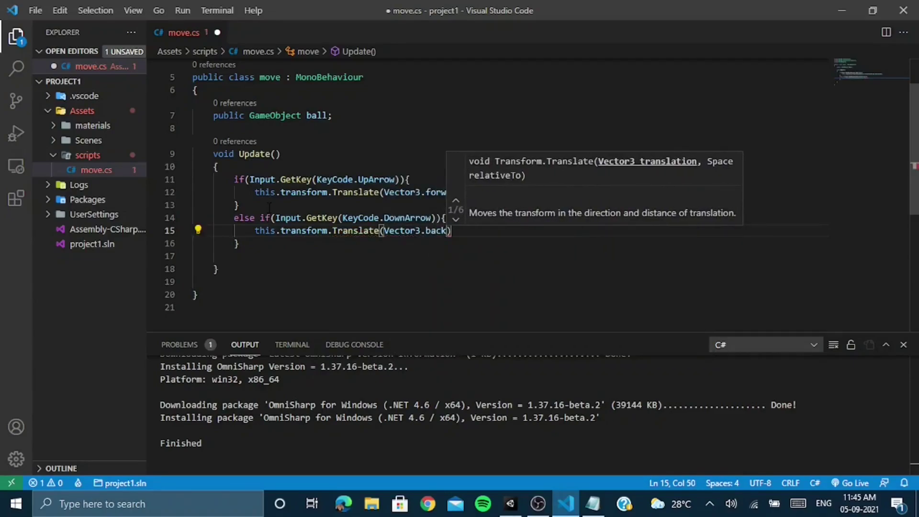
{"action": "type", "text": "*10"}
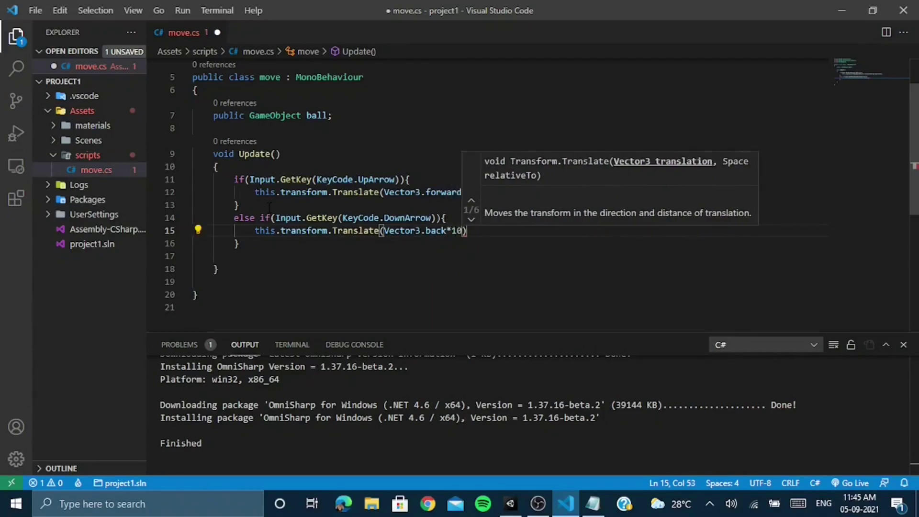
{"action": "type", "text": "*T"}
{"action": "key", "text": "Tab"}
{"action": "type", "text": "."}
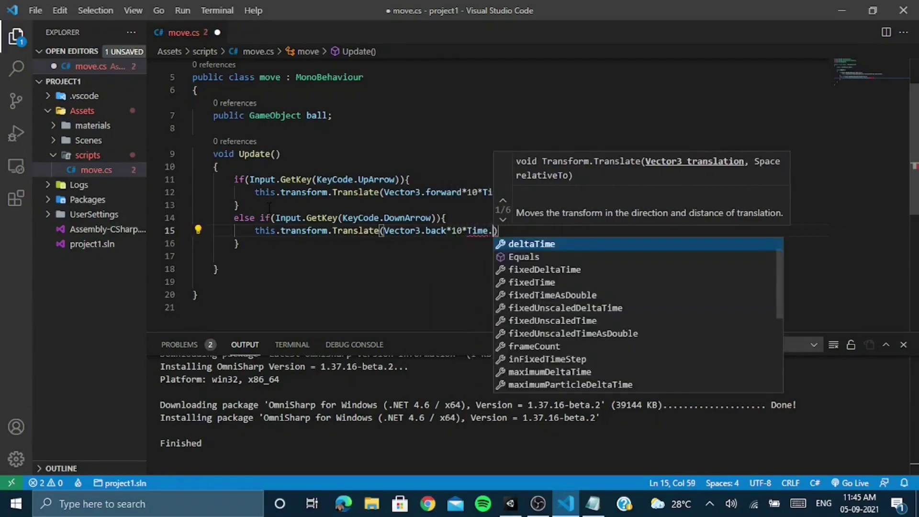
{"action": "type", "text": "d"}
{"action": "key", "text": "Tab"}
{"action": "type", "text": ");"}
{"action": "key", "text": "Down"}
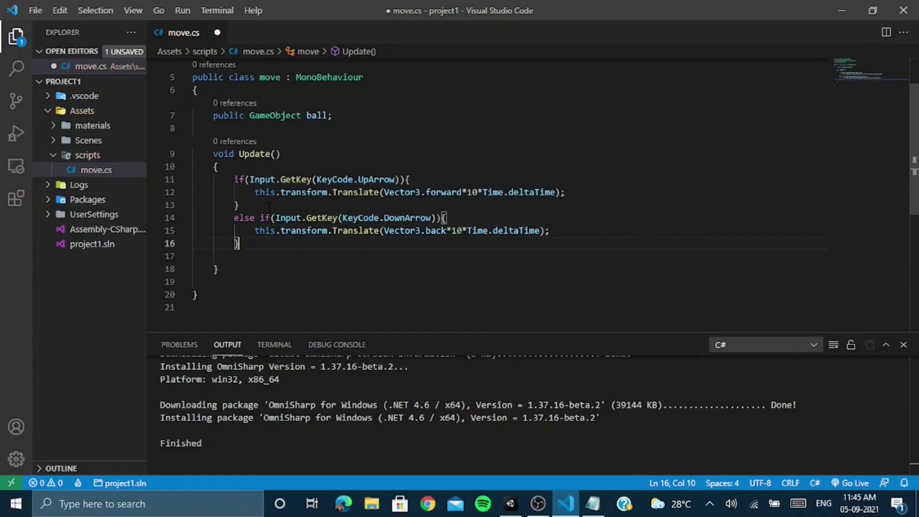
{"action": "key", "text": "Return"}
Add a LeftArrow else-if branch translating by Vector3.left*10*Time.deltaTime
{"action": "type", "text": "e"}
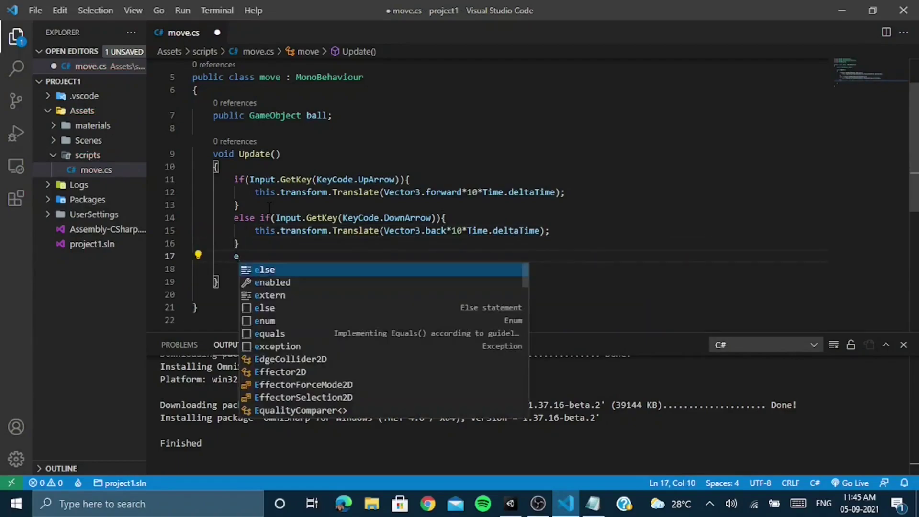
{"action": "type", "text": "lse if(Input."}
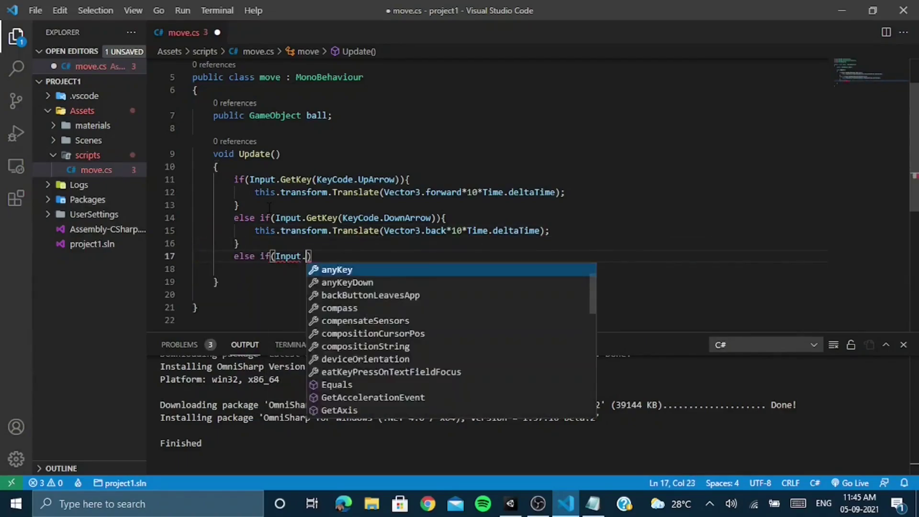
{"action": "type", "text": "GetKey(KeyCode.Left"}
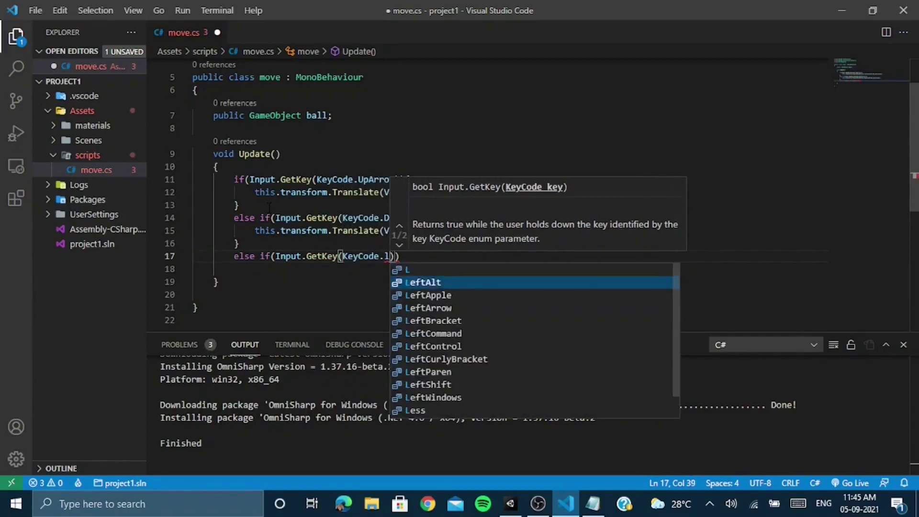
{"action": "type", "text": "Arrow)){"}
{"action": "key", "text": "Return"}
{"action": "type", "text": "this.transform"}
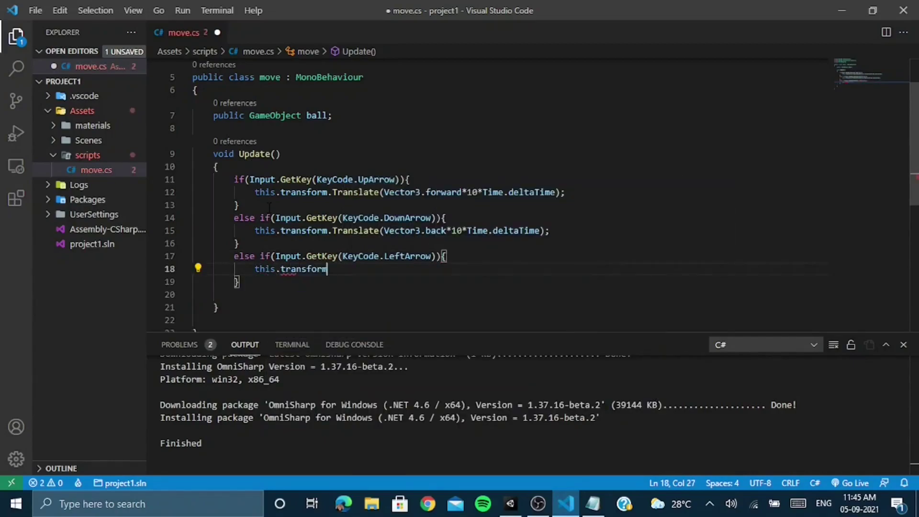
{"action": "type", "text": ".Tr"}
{"action": "key", "text": "Tab"}
{"action": "type", "text": "("}
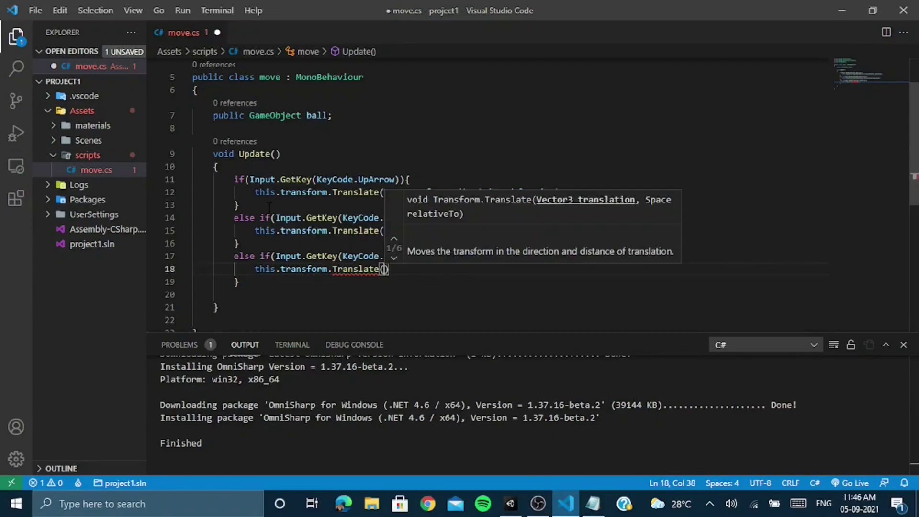
{"action": "type", "text": "Vec"}
{"action": "key", "text": "Down"}
{"action": "key", "text": "Down"}
{"action": "key", "text": "Down"}
{"action": "key", "text": "Tab"}
{"action": "type", "text": ")*"}
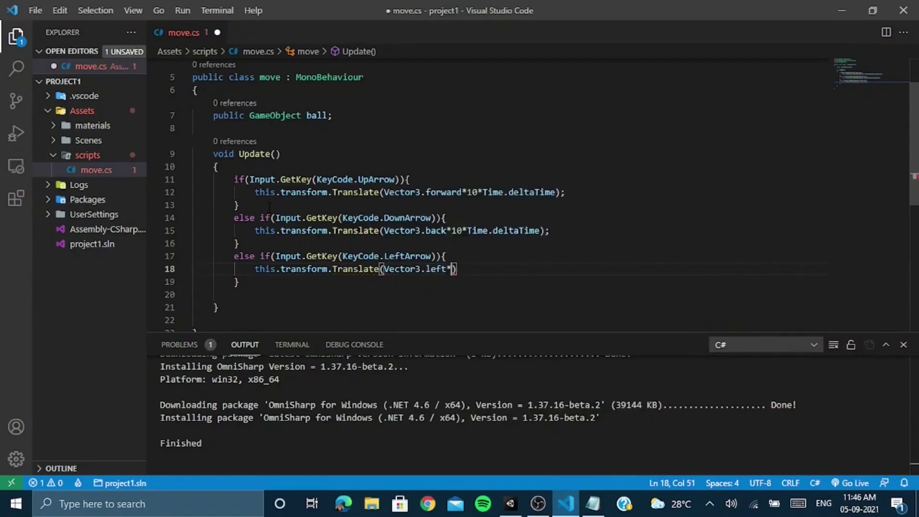
{"action": "type", "text": "10*Time."}
{"action": "key", "text": "Tab"}
{"action": "type", "text": ";"}
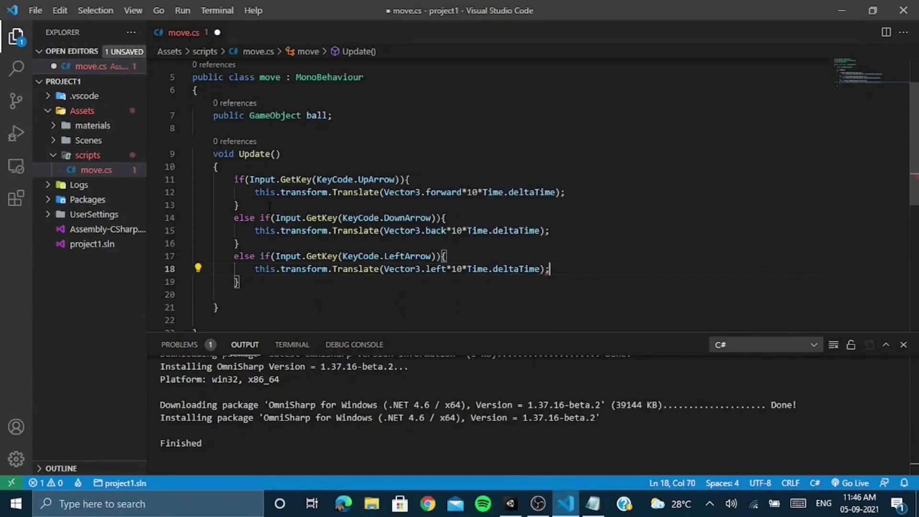
{"action": "key", "text": "Down"}
Add a RightArrow branch using a copied movement line changed to Vector3.right, and save
{"action": "key", "text": "Return"}
{"action": "type", "text": "else if(Input.GetK"}
{"action": "key", "text": "Tab"}
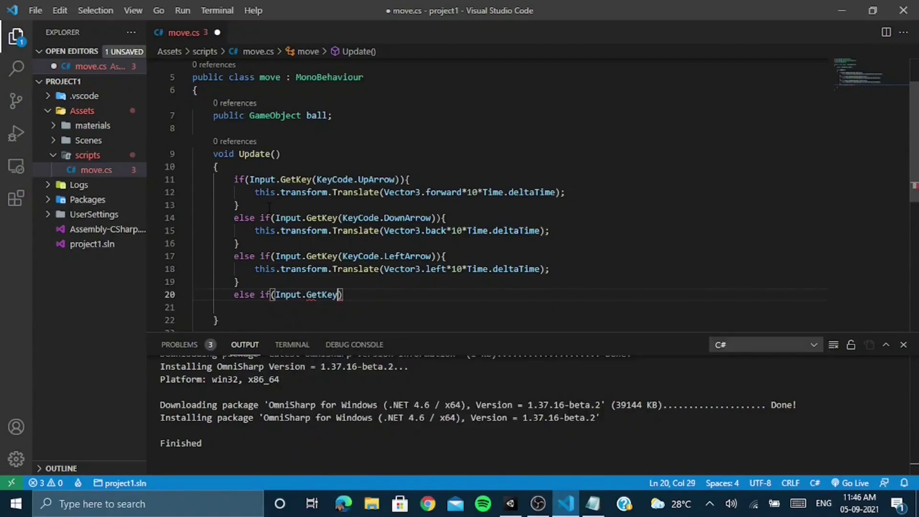
{"action": "type", "text": "(ke"}
{"action": "key", "text": "Tab"}
{"action": "type", "text": ".ri"}
{"action": "key", "text": "Down"}
{"action": "key", "text": "Tab"}
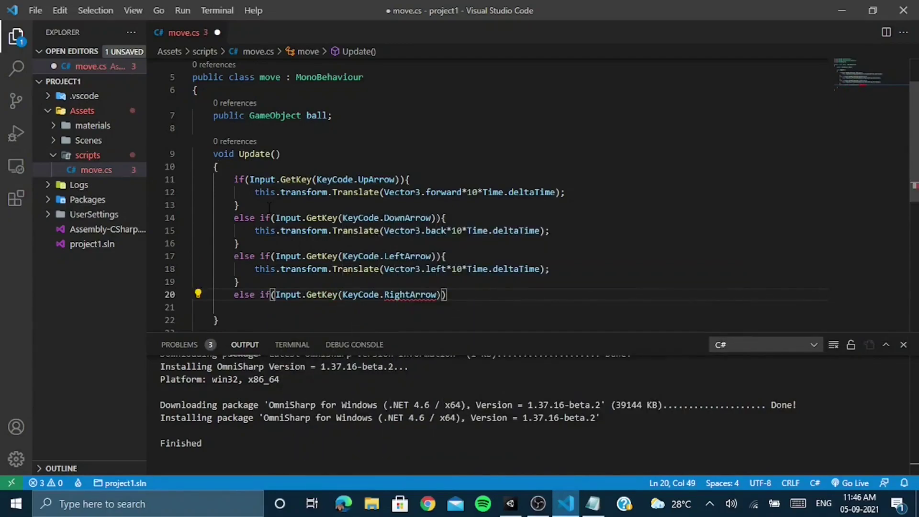
{"action": "type", "text": ")){"}
{"action": "key", "text": "Return"}
{"action": "left_click_drag", "start_coordinate": [254, 268], "coordinate": [570, 272]}
{"action": "key", "text": "ctrl+c"}
{"action": "left_click", "coordinate": [268, 307]}
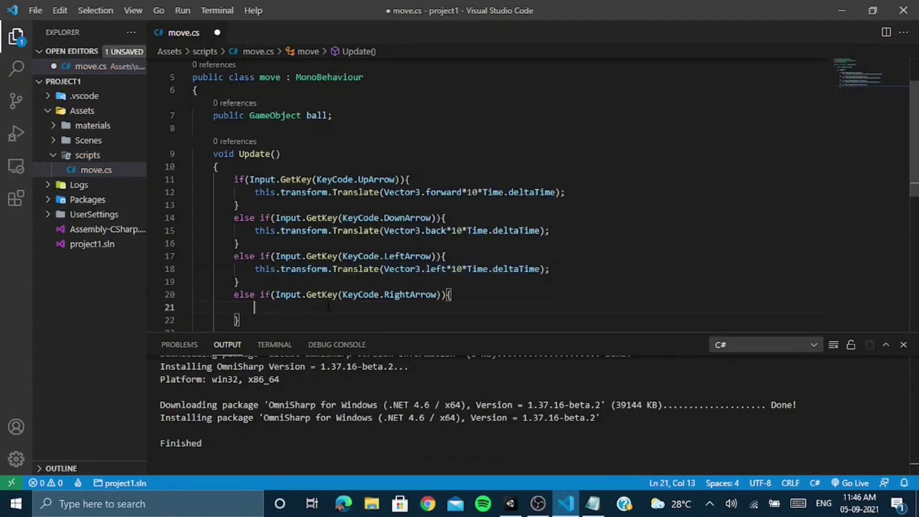
{"action": "key", "text": "ctrl+v"}
{"action": "double_click", "coordinate": [438, 307]}
{"action": "type", "text": "r"}
{"action": "key", "text": "Tab"}
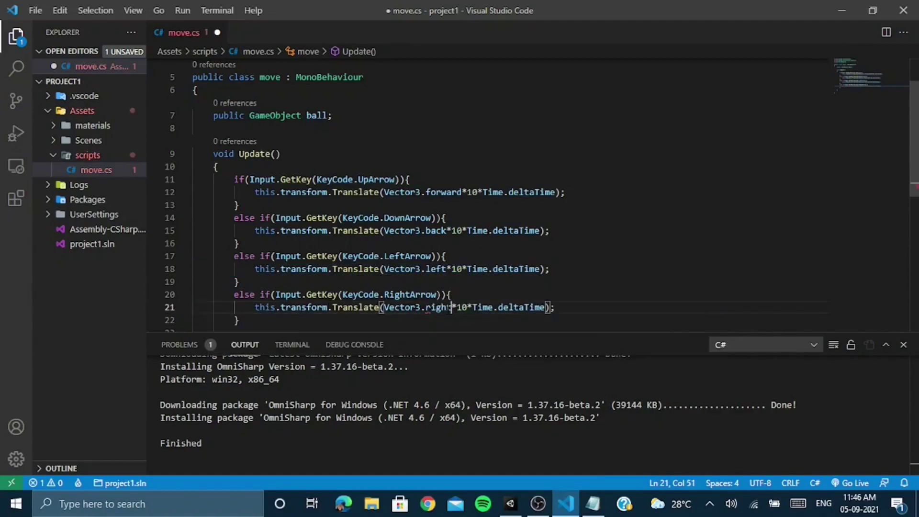
{"action": "key", "text": "ctrl+s"}
{"action": "key", "text": "alt+Tab"}
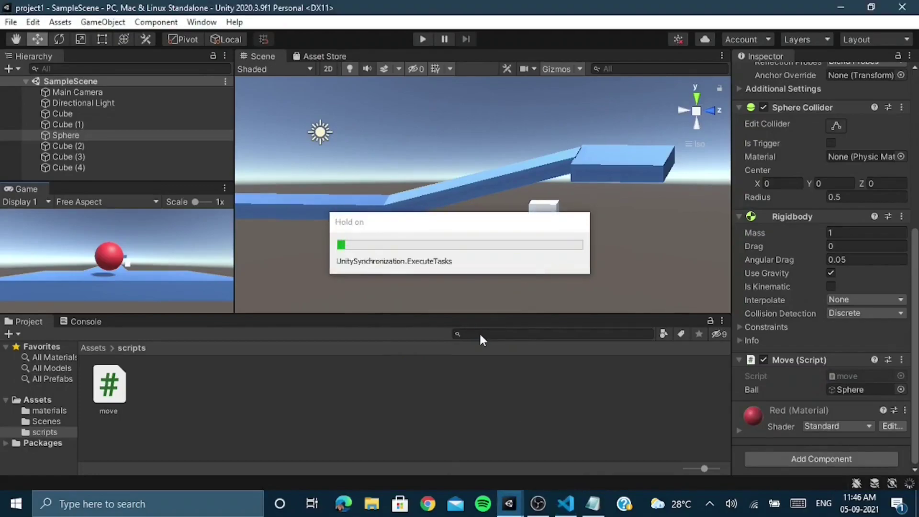
Play the scene, steer the red ball with Left, Right and Up, then stop
{"action": "left_click", "coordinate": [426, 39]}
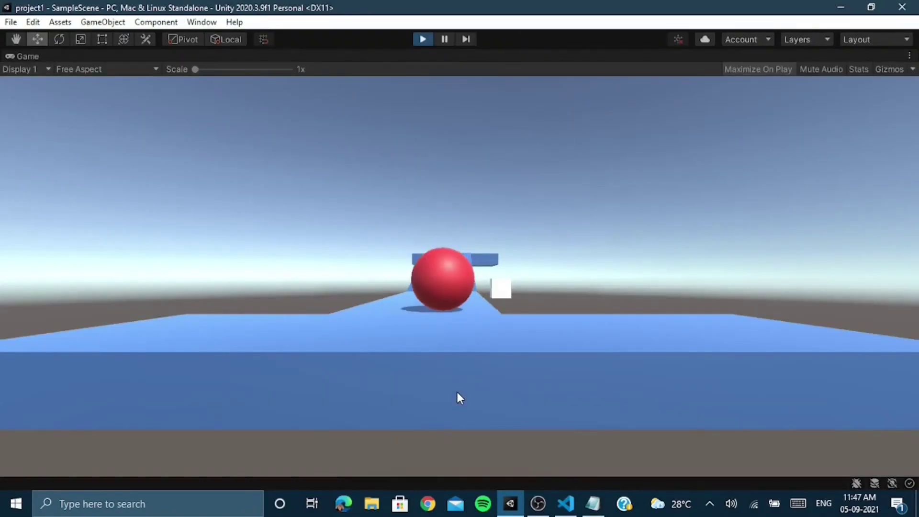
{"action": "key", "text": "Left"}
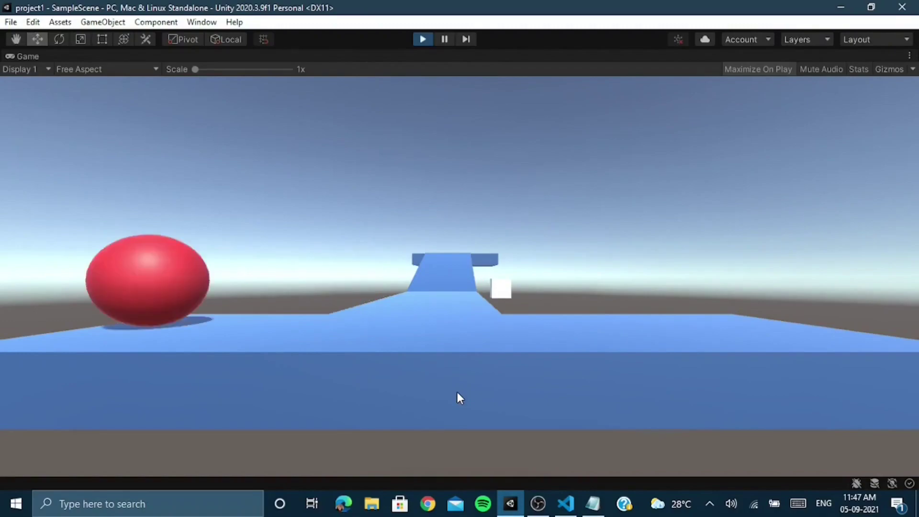
{"action": "key", "text": "Right"}
{"action": "key", "text": "Left"}
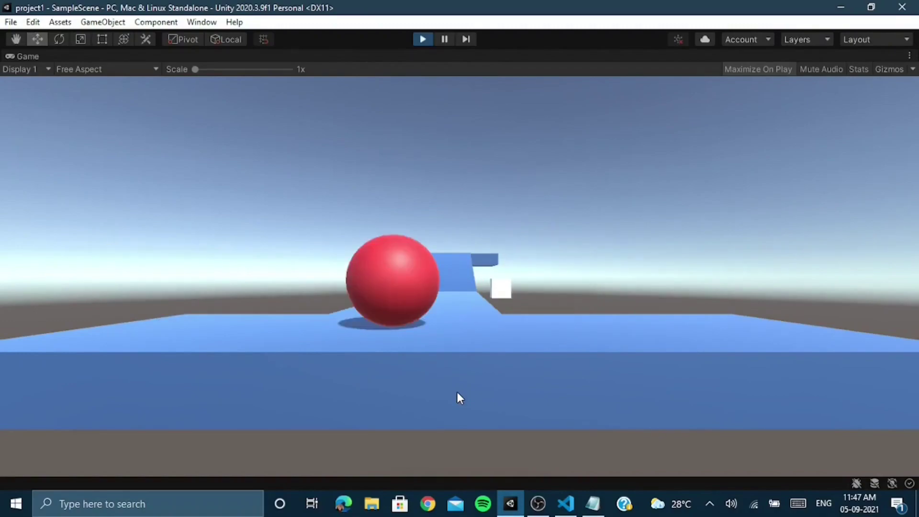
{"action": "key", "text": "Up"}
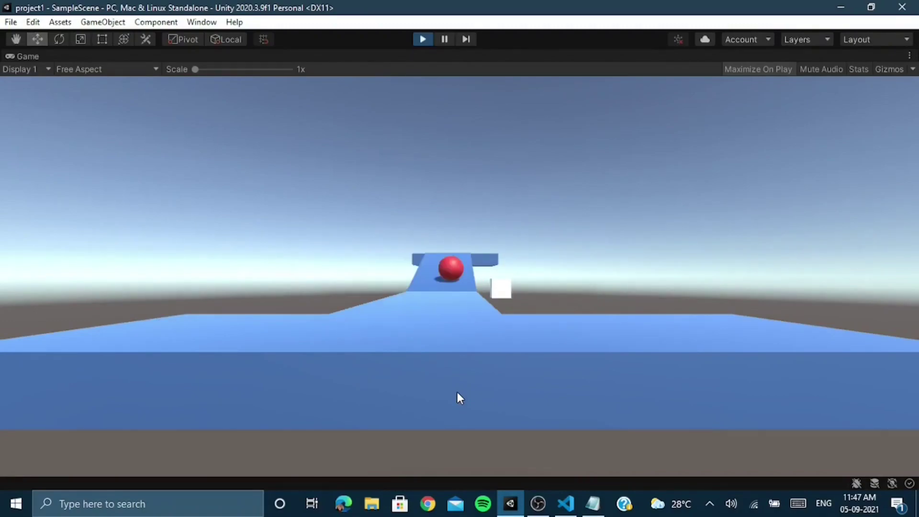
{"action": "key", "text": "space"}
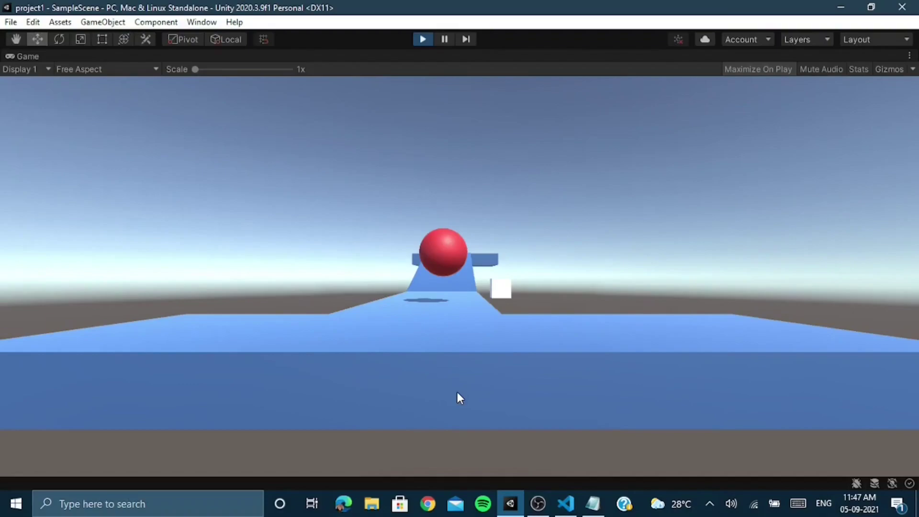
{"action": "left_click", "coordinate": [428, 37]}
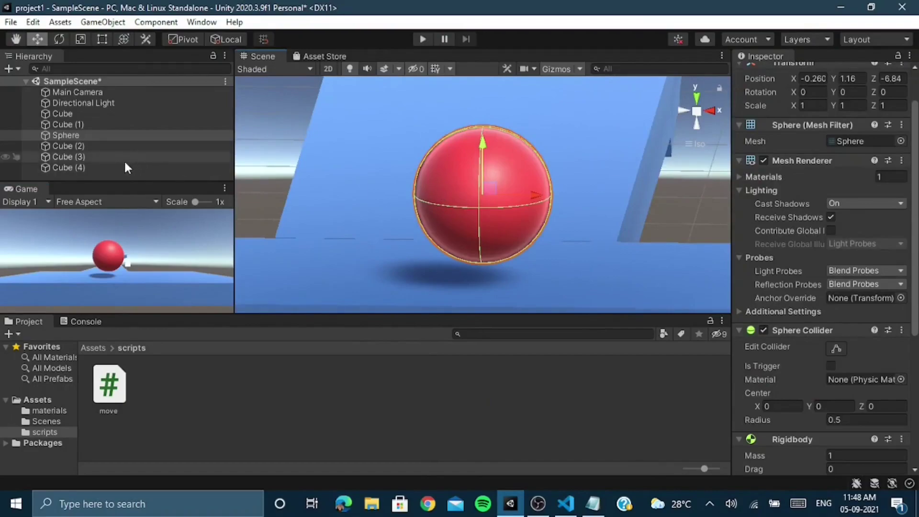
Create an empty object named cam and raise it slightly
{"action": "right_click", "coordinate": [129, 172]}
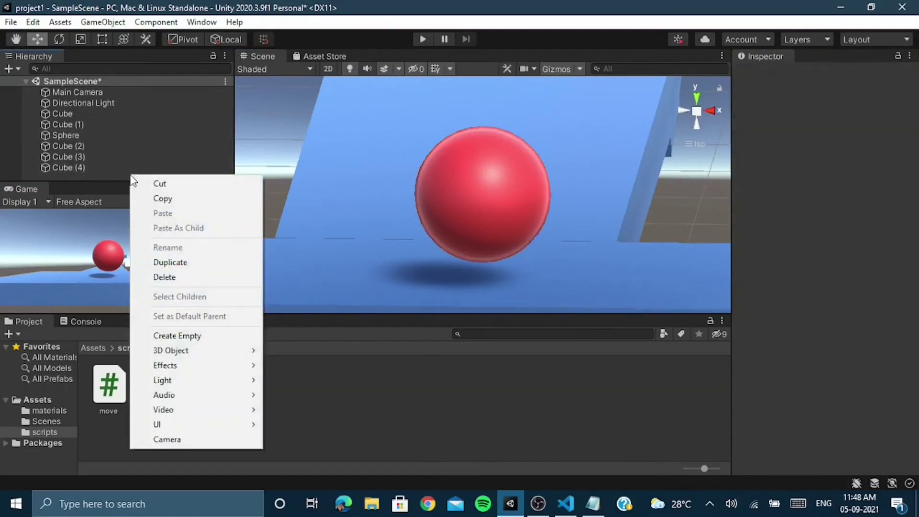
{"action": "left_click", "coordinate": [212, 338]}
{"action": "key", "text": "BackSpace"}
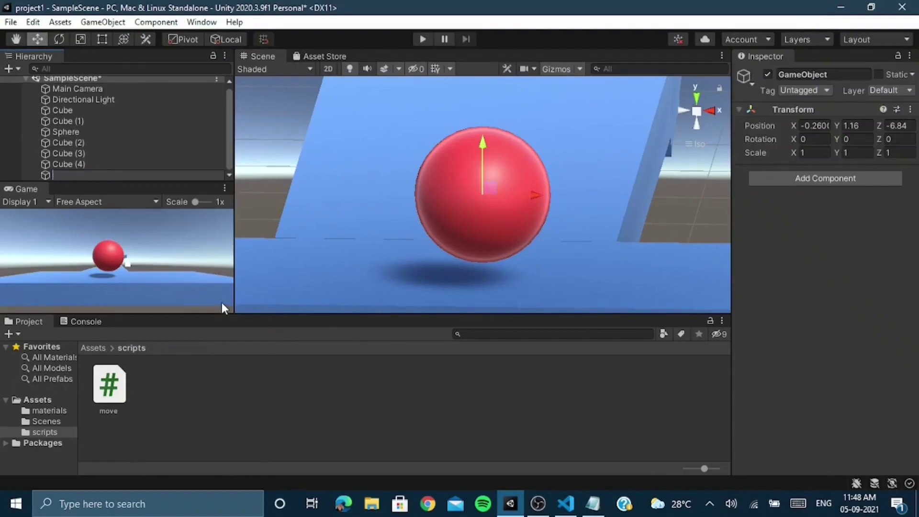
{"action": "type", "text": "cam"}
{"action": "key", "text": "Return"}
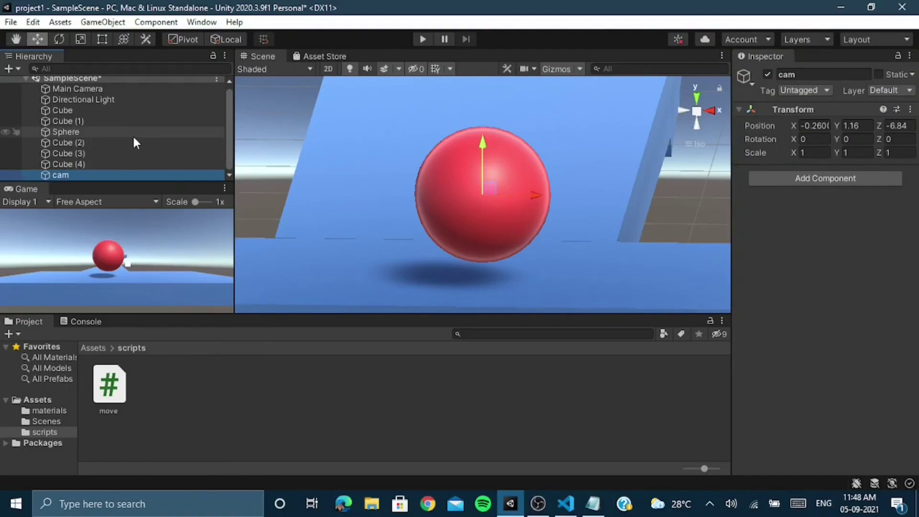
{"action": "left_click", "coordinate": [110, 174]}
{"action": "left_click_drag", "start_coordinate": [482, 142], "coordinate": [483, 142]}
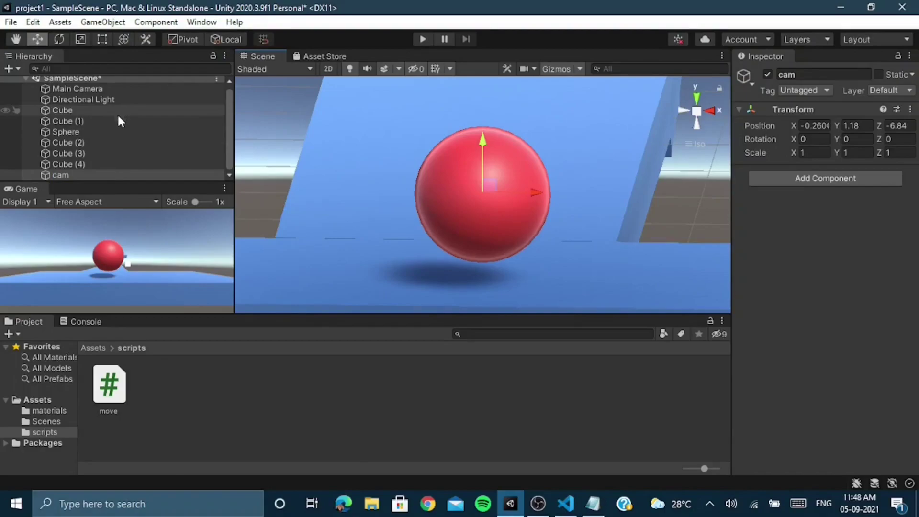
Make the Main Camera a child of cam, then bring move.cs back up
{"action": "left_click", "coordinate": [116, 130]}
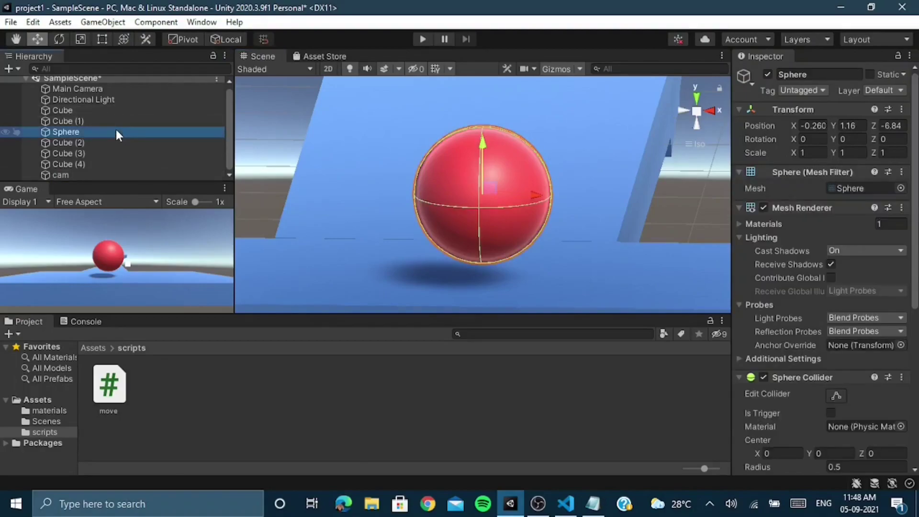
{"action": "left_click", "coordinate": [102, 176]}
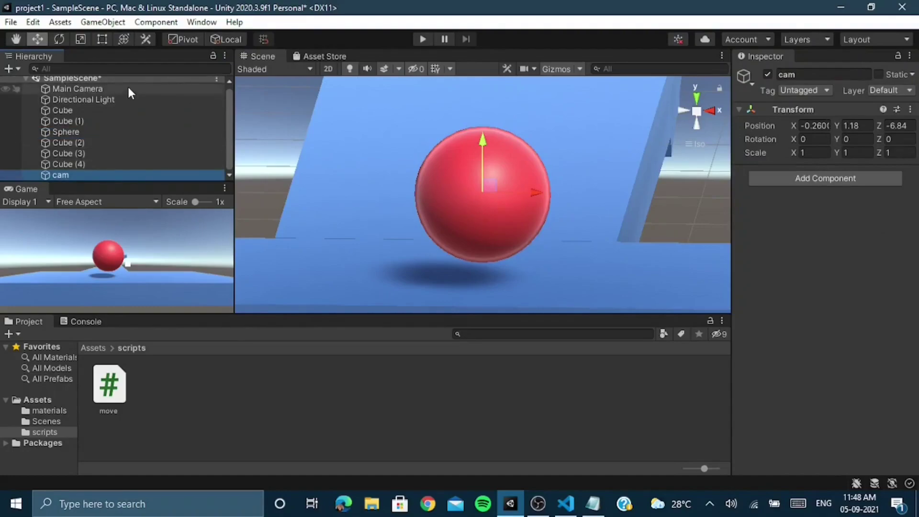
{"action": "left_click_drag", "start_coordinate": [129, 89], "coordinate": [96, 173]}
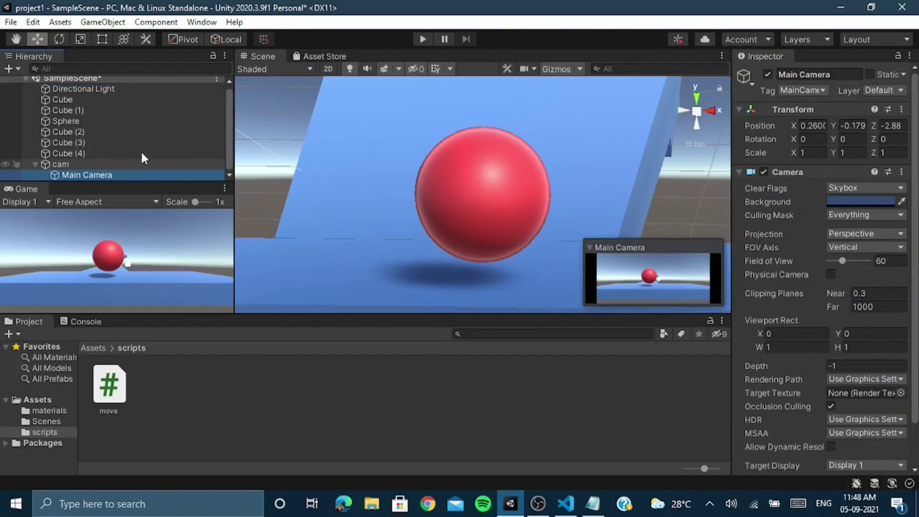
{"action": "left_click", "coordinate": [129, 163]}
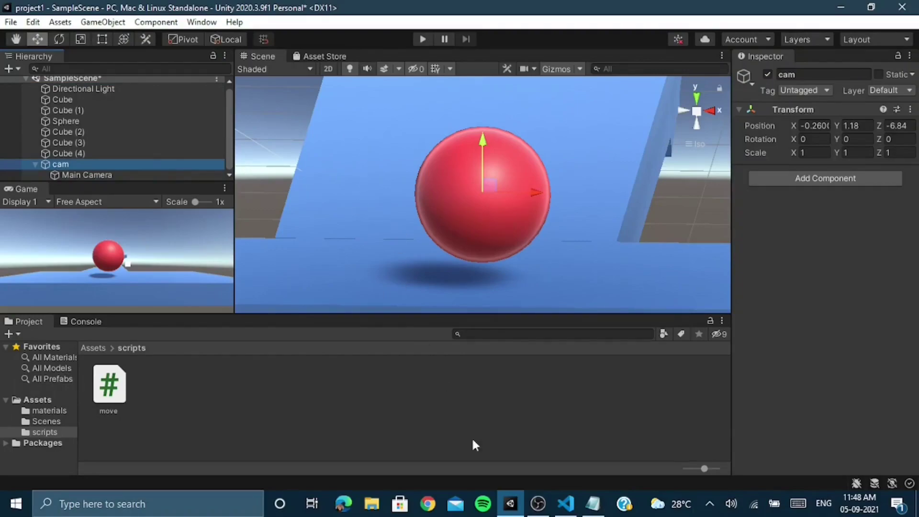
{"action": "left_click", "coordinate": [566, 503]}
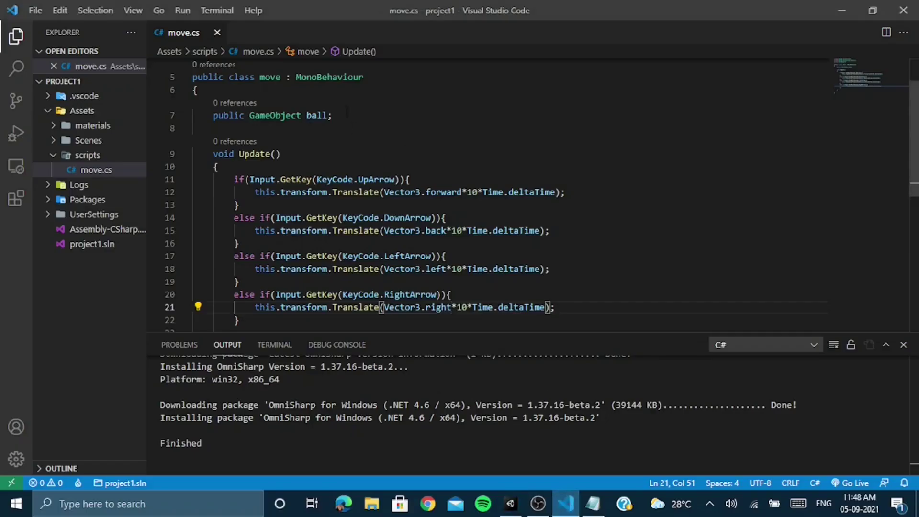
Rename the ball field to cam and add a blank line after the up-arrow movement
{"action": "left_click", "coordinate": [329, 113]}
{"action": "key", "text": "BackSpace"}
{"action": "key", "text": "BackSpace"}
{"action": "key", "text": "BackSpace"}
{"action": "key", "text": "BackSpace"}
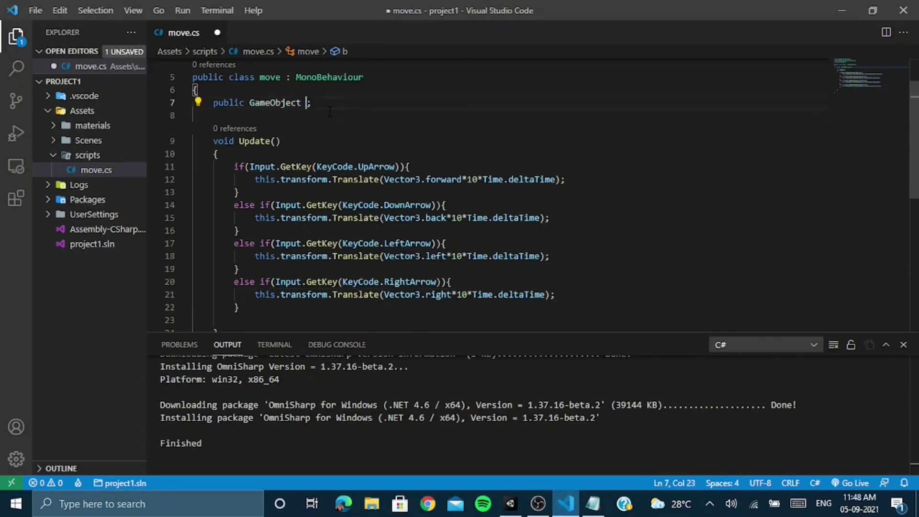
{"action": "type", "text": "cam"}
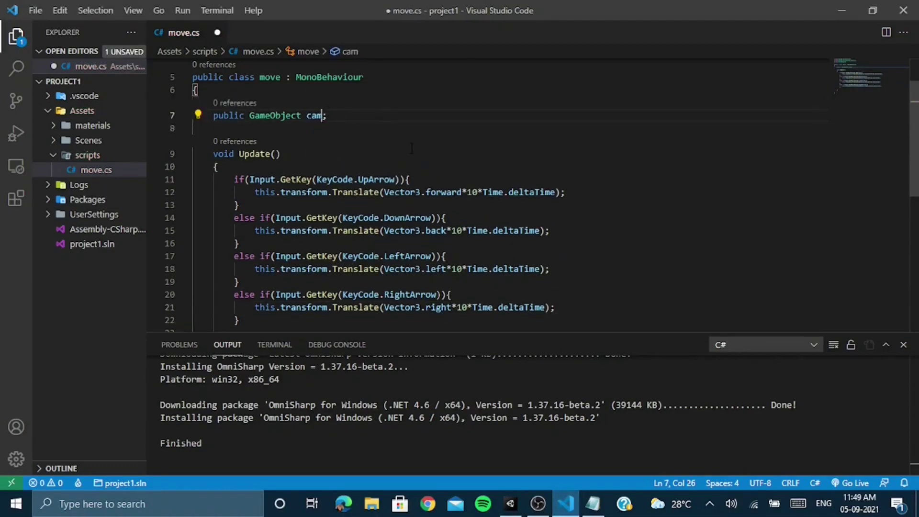
{"action": "scroll", "coordinate": [411, 148], "scroll_direction": "down", "scroll_amount": 1}
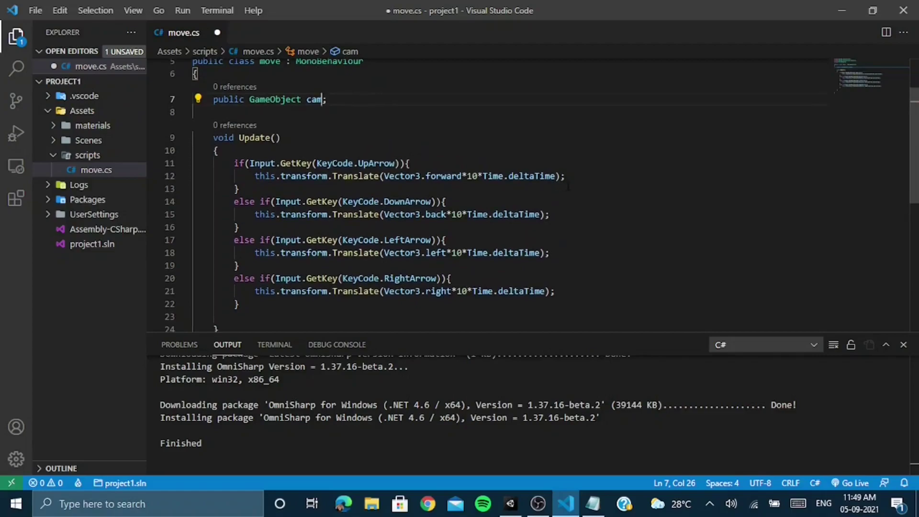
{"action": "left_click", "coordinate": [574, 178]}
{"action": "key", "text": "Return"}
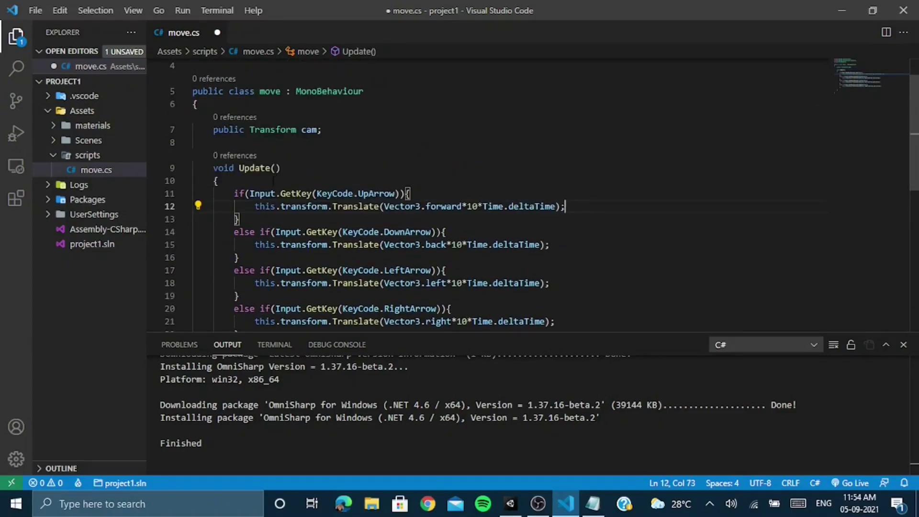
Insert 'cam.position = this.transform.position;' at the top of Update() and save move.cs
{"action": "left_click", "coordinate": [272, 181]}
{"action": "key", "text": "Return"}
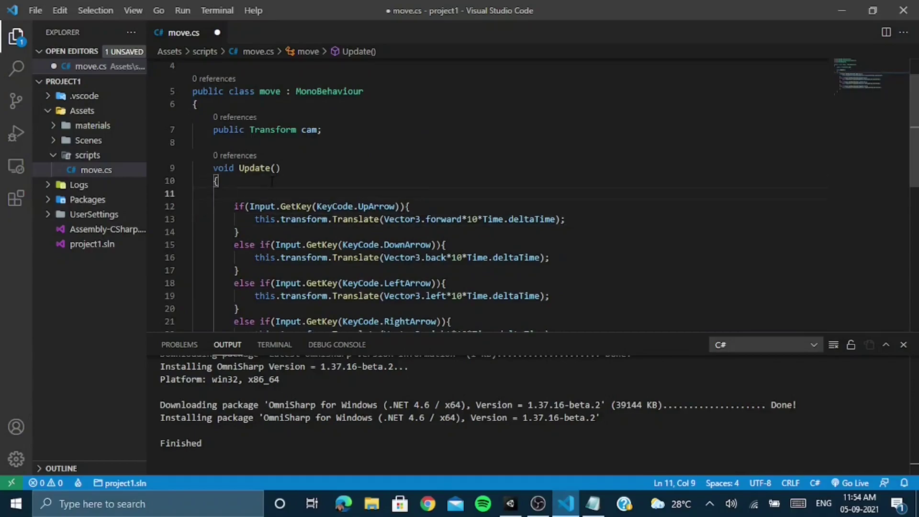
{"action": "type", "text": "cam"}
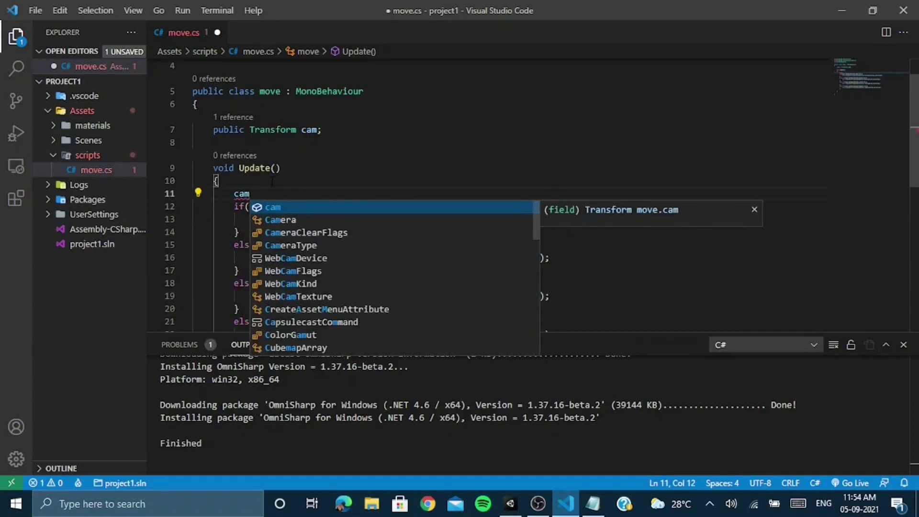
{"action": "type", "text": ".po"}
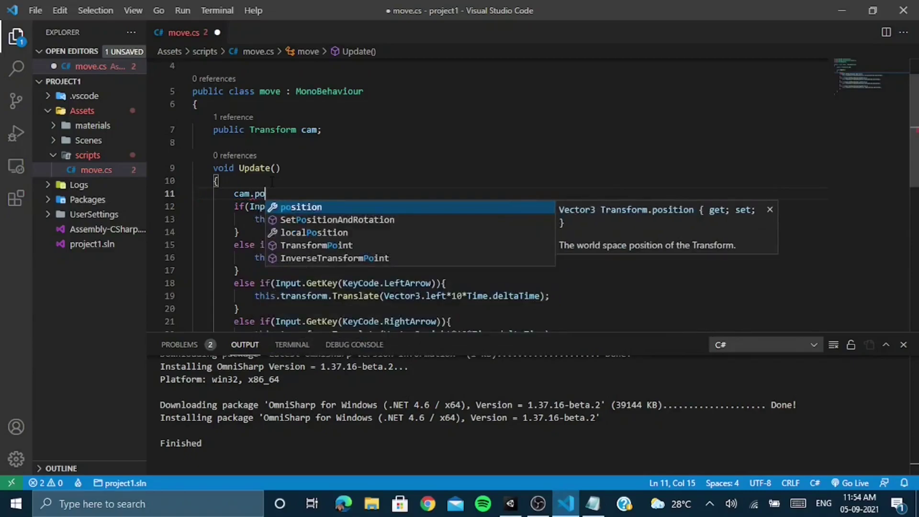
{"action": "key", "text": "Tab"}
{"action": "type", "text": "= t"}
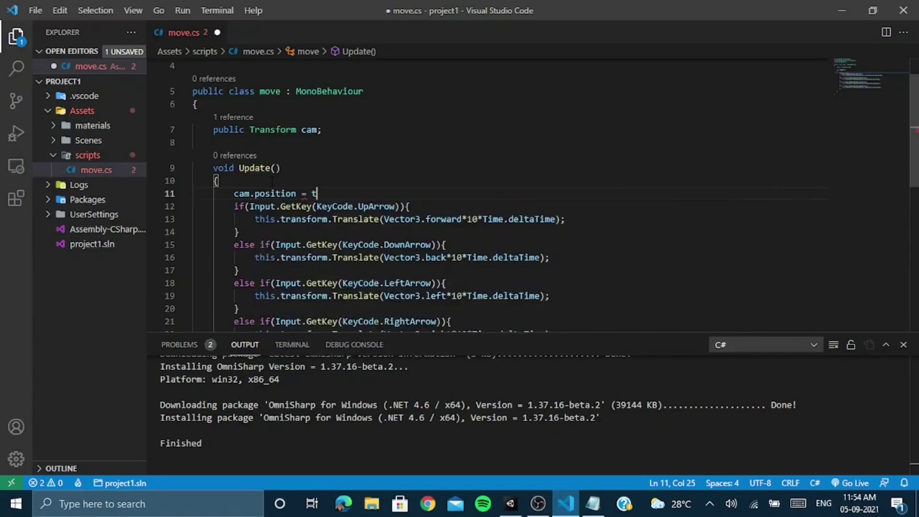
{"action": "type", "text": "his."}
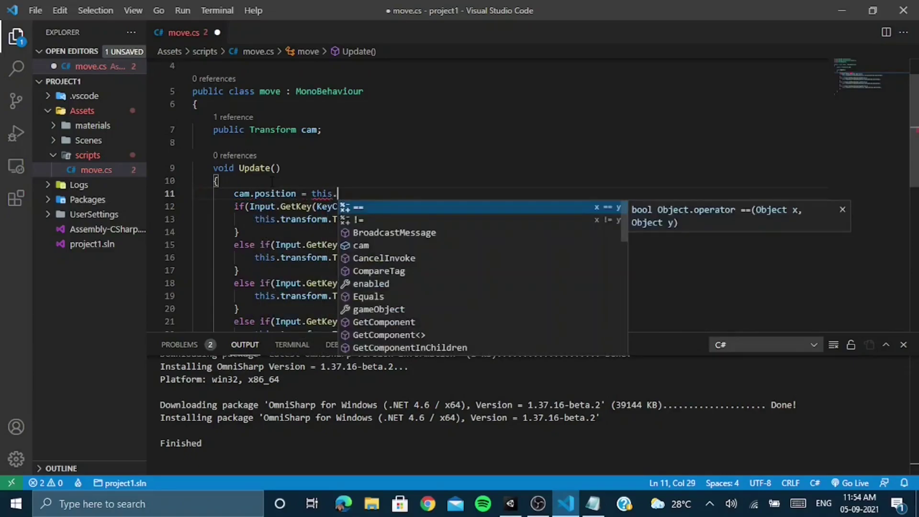
{"action": "type", "text": "tr"}
{"action": "key", "text": "Tab"}
{"action": "type", "text": "."}
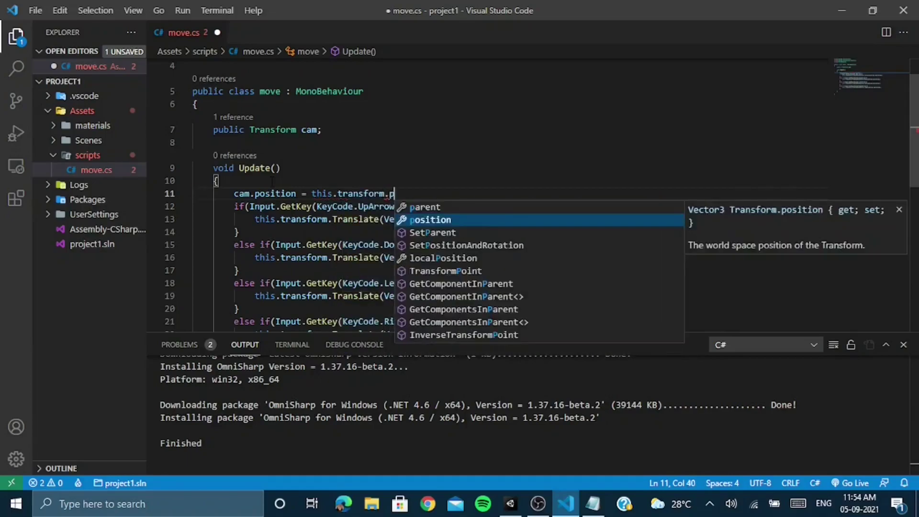
{"action": "type", "text": "p"}
{"action": "key", "text": "Tab"}
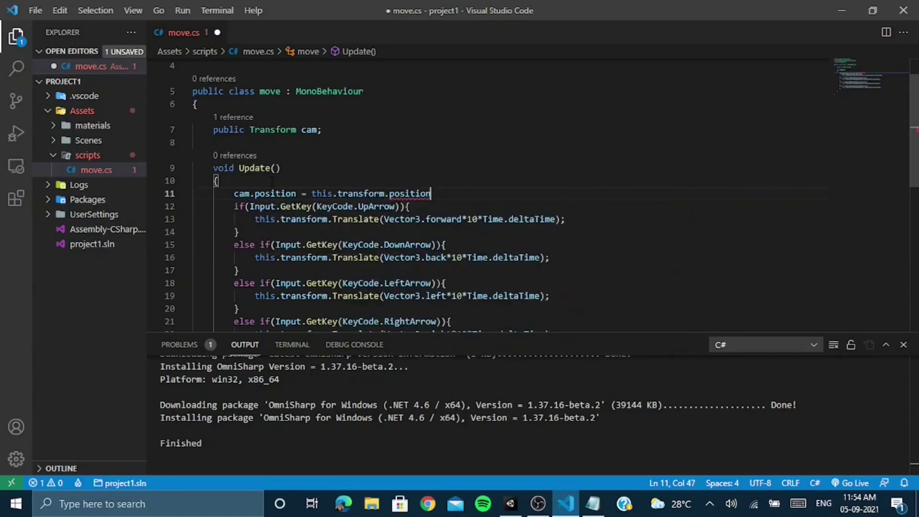
{"action": "type", "text": ";"}
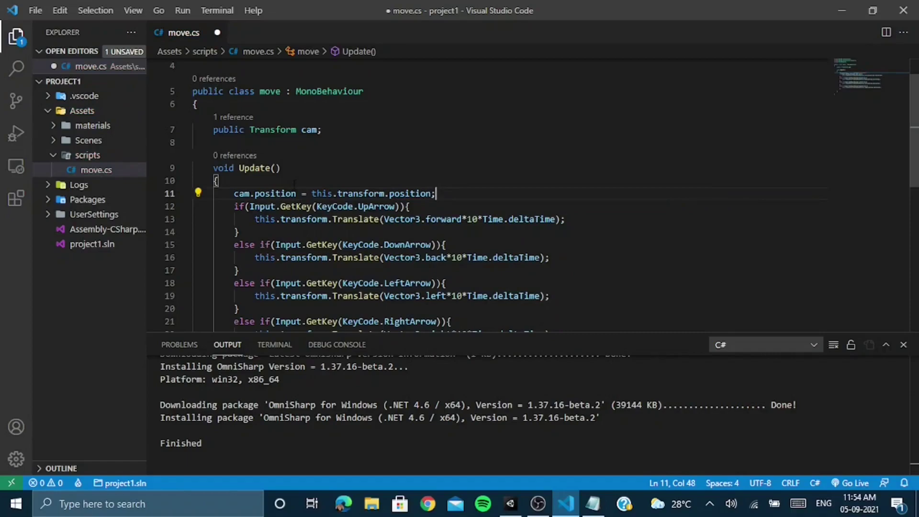
{"action": "key", "text": "ctrl+s"}
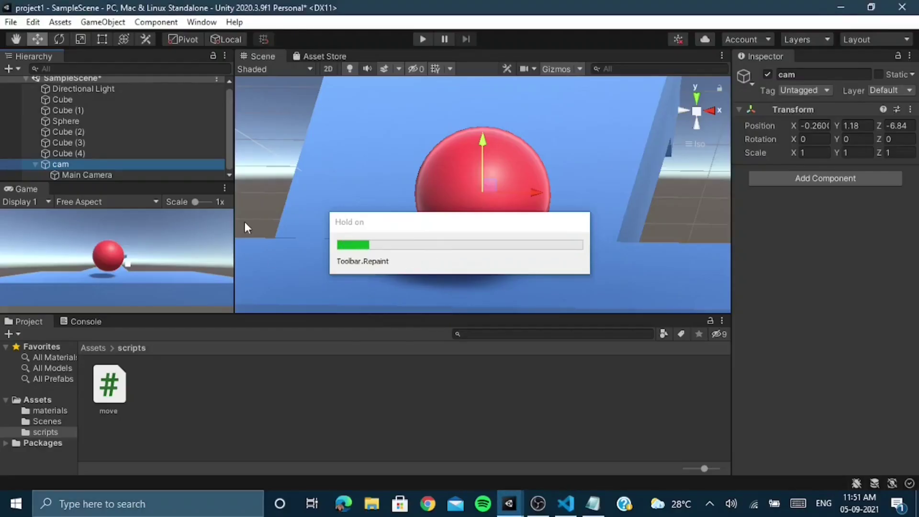
Assign the cam object to the Sphere's Move (Script) Cam slot
{"action": "left_click", "coordinate": [111, 119]}
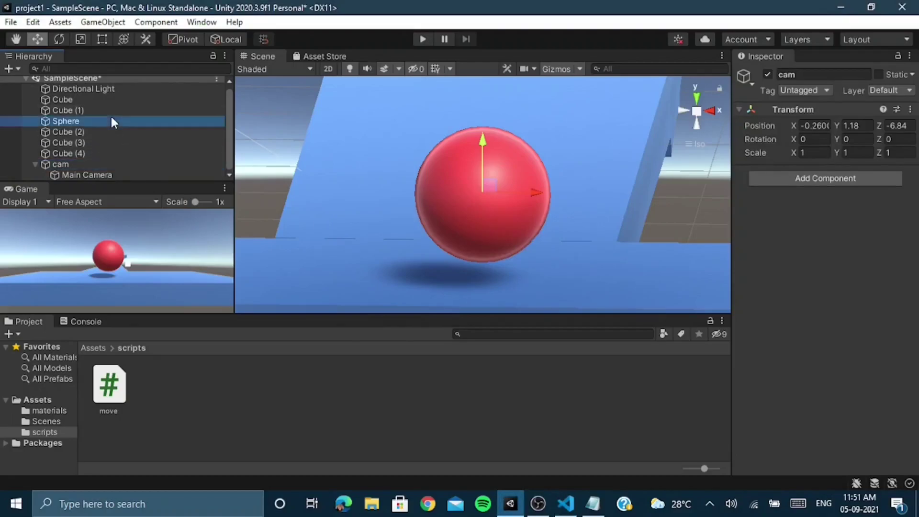
{"action": "scroll", "coordinate": [828, 270], "scroll_direction": "down", "scroll_amount": 5}
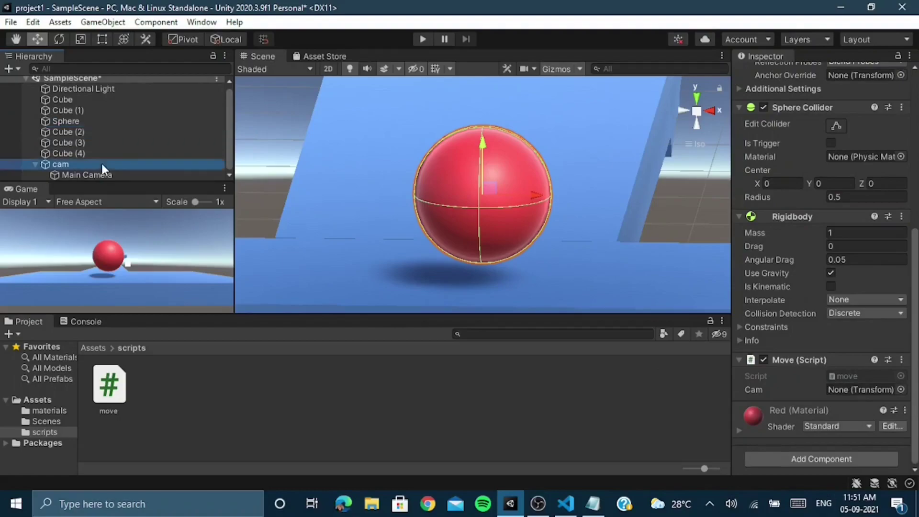
{"action": "mouse_move", "coordinate": [102, 163]}
{"action": "left_mouse_down"}
{"action": "mouse_move", "coordinate": [456, 249]}
{"action": "mouse_move", "coordinate": [849, 390]}
{"action": "left_mouse_up"}
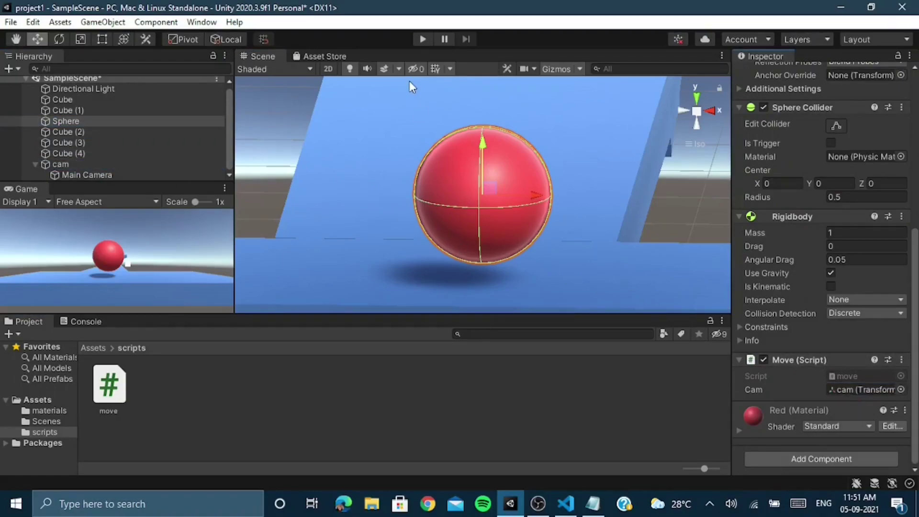
Enter play mode and roll the ball with the Up and Down arrow keys
{"action": "left_click", "coordinate": [421, 41]}
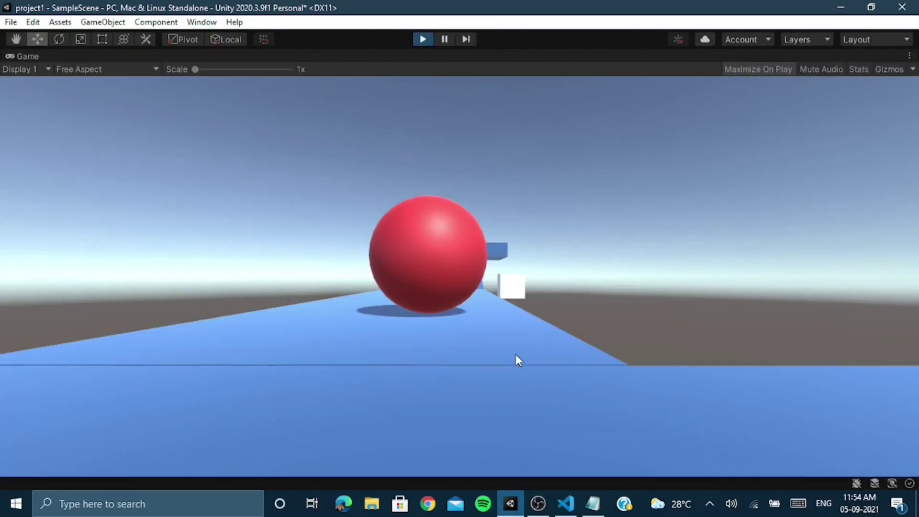
{"action": "key", "text": "Up"}
{"action": "key", "text": "Down"}
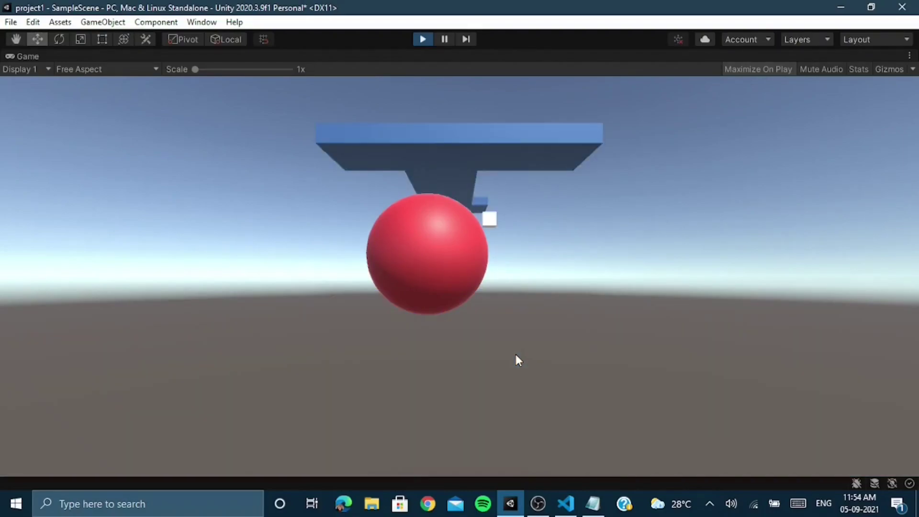
Exit play mode, then orbit and zoom the Scene view to show the whole blue ramp
{"action": "left_click", "coordinate": [421, 40]}
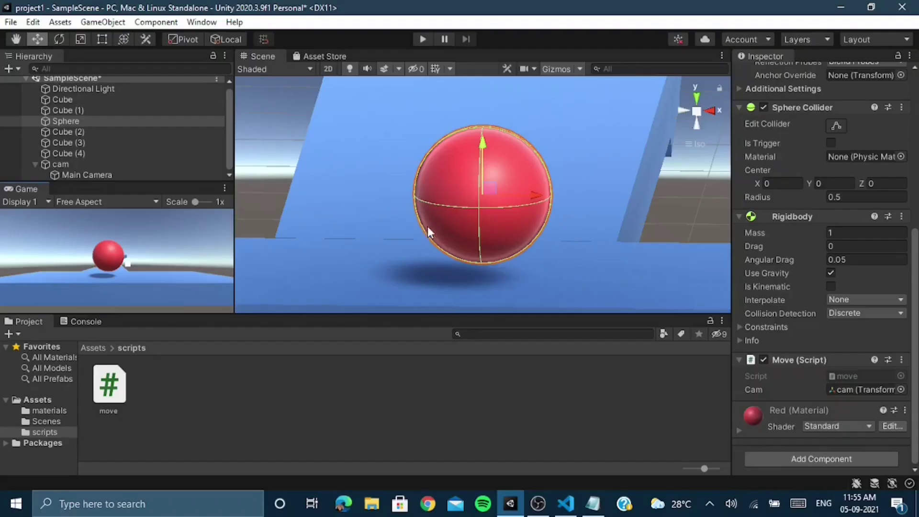
{"action": "key", "text": "alt"}
{"action": "mouse_move", "coordinate": [658, 257]}
{"action": "left_mouse_down", "text": "alt"}
{"action": "mouse_move", "coordinate": [538, 195]}
{"action": "mouse_move", "coordinate": [479, 225]}
{"action": "mouse_move", "coordinate": [481, 234]}
{"action": "mouse_move", "coordinate": [502, 212]}
{"action": "left_mouse_up", "text": "alt"}
{"action": "scroll", "coordinate": [503, 212], "scroll_direction": "down", "scroll_amount": 5}
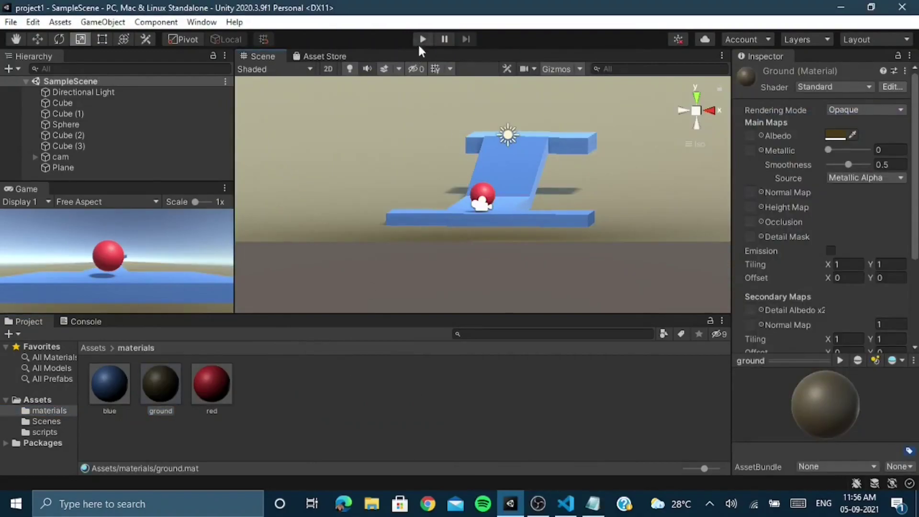
Create a new folder named 'prefab' in Assets
{"action": "left_click", "coordinate": [51, 401]}
{"action": "right_click", "coordinate": [393, 425]}
{"action": "mouse_move", "coordinate": [467, 73]}
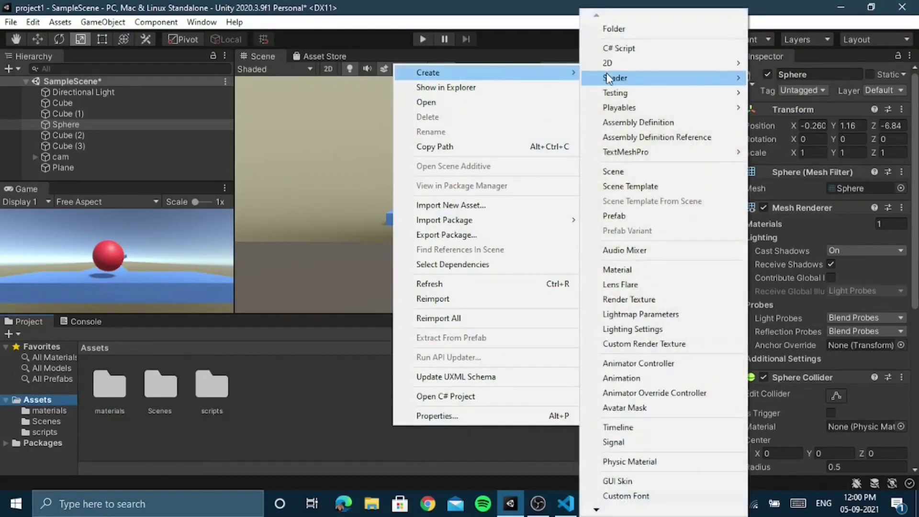
{"action": "left_click", "coordinate": [615, 28]}
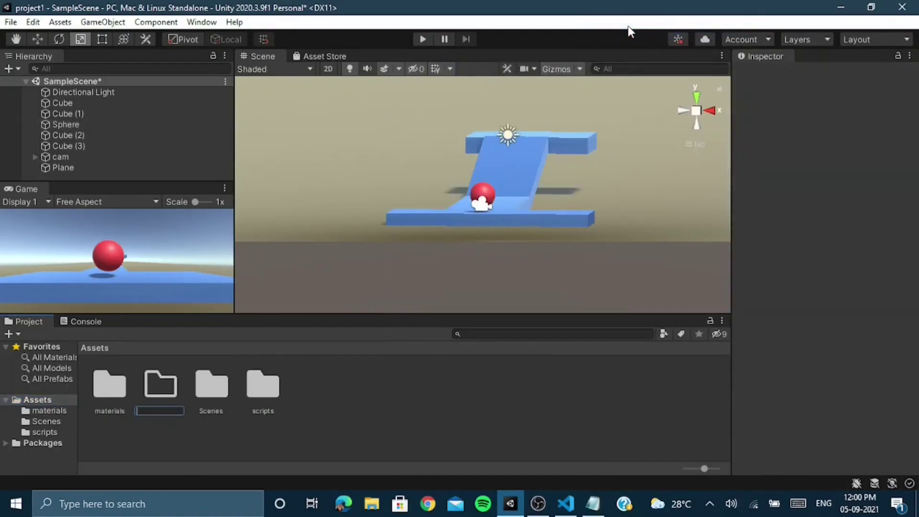
{"action": "type", "text": "prefab"}
{"action": "key", "text": "Return"}
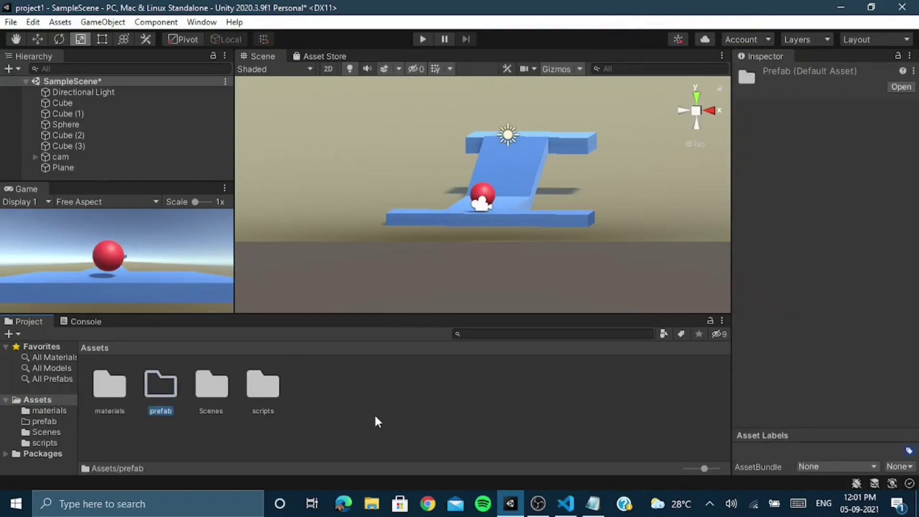
Open the prefab folder and drag the Sphere into it to make a prefab
{"action": "left_click", "coordinate": [375, 412]}
{"action": "left_click", "coordinate": [156, 391]}
{"action": "double_click", "coordinate": [156, 391]}
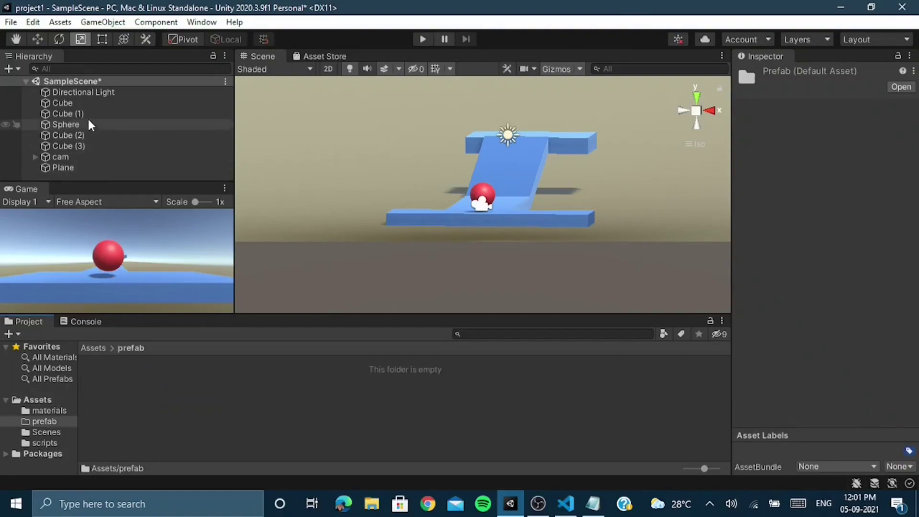
{"action": "mouse_move", "coordinate": [87, 123]}
{"action": "left_mouse_down"}
{"action": "mouse_move", "coordinate": [193, 363]}
{"action": "mouse_move", "coordinate": [156, 372]}
{"action": "left_mouse_up"}
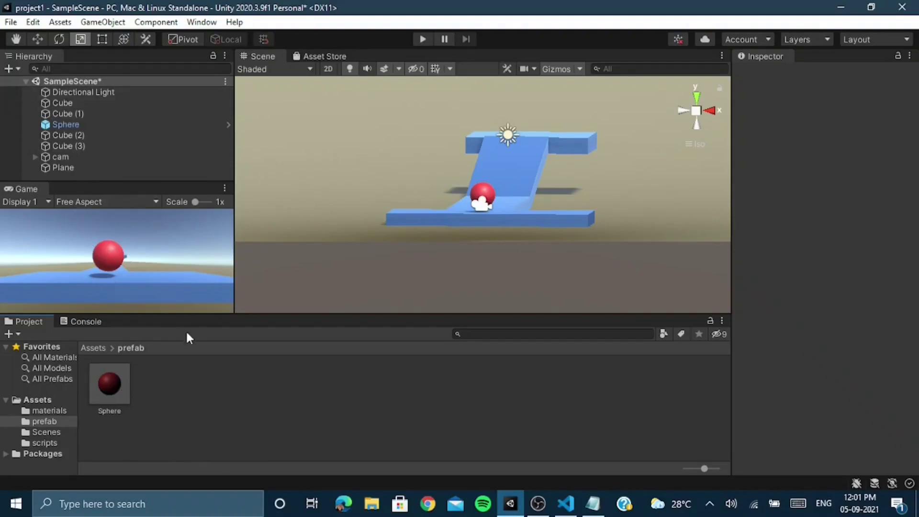
Select the Sphere prefab and scroll the Inspector to its Move script's empty Cam slot
{"action": "left_click", "coordinate": [106, 401]}
{"action": "scroll", "coordinate": [785, 309], "scroll_direction": "down", "scroll_amount": 5}
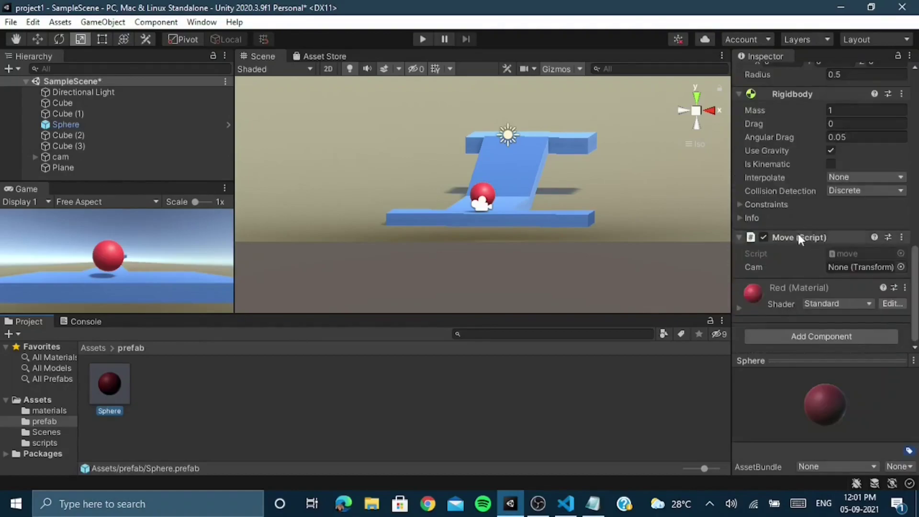